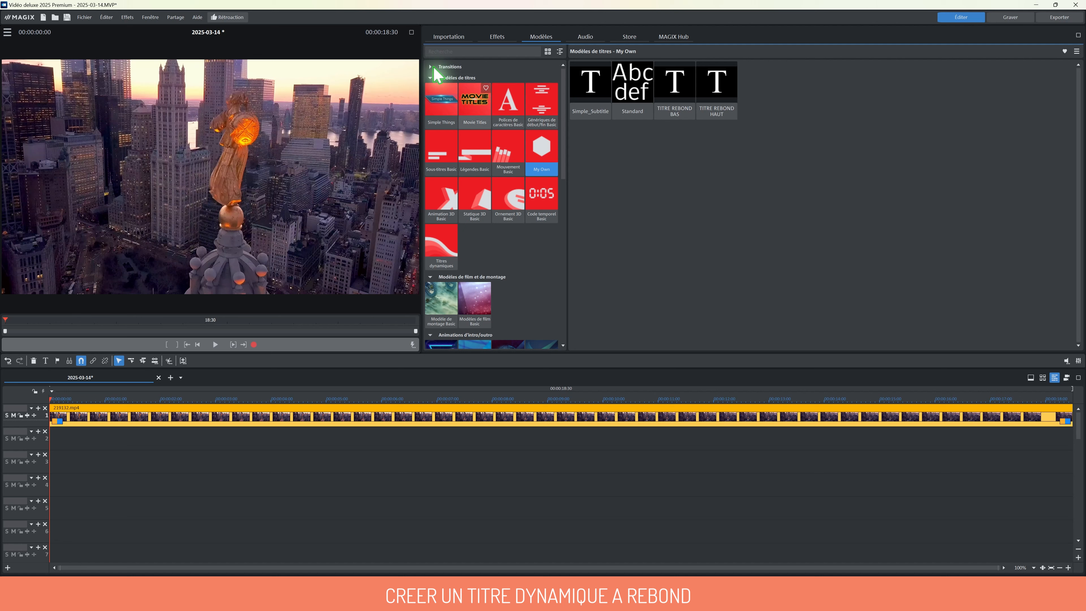
Browse the title template categories, including fonts, credits, subtitles, captions, movement and 3D titles, to see what each offers.
{"action": "left_click", "coordinate": [513, 122]}
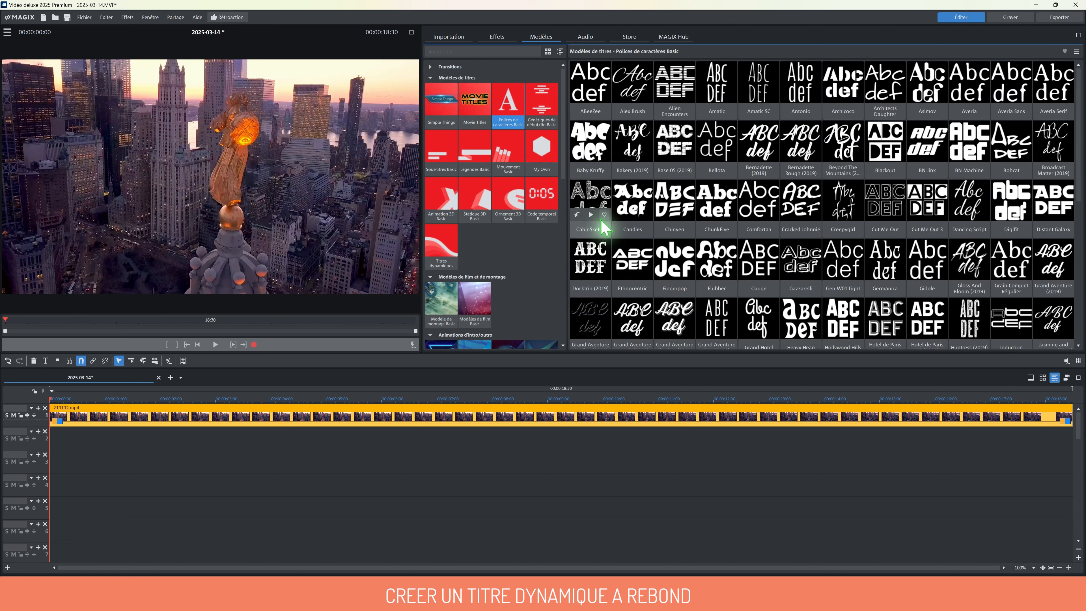
{"action": "left_click", "coordinate": [541, 111]}
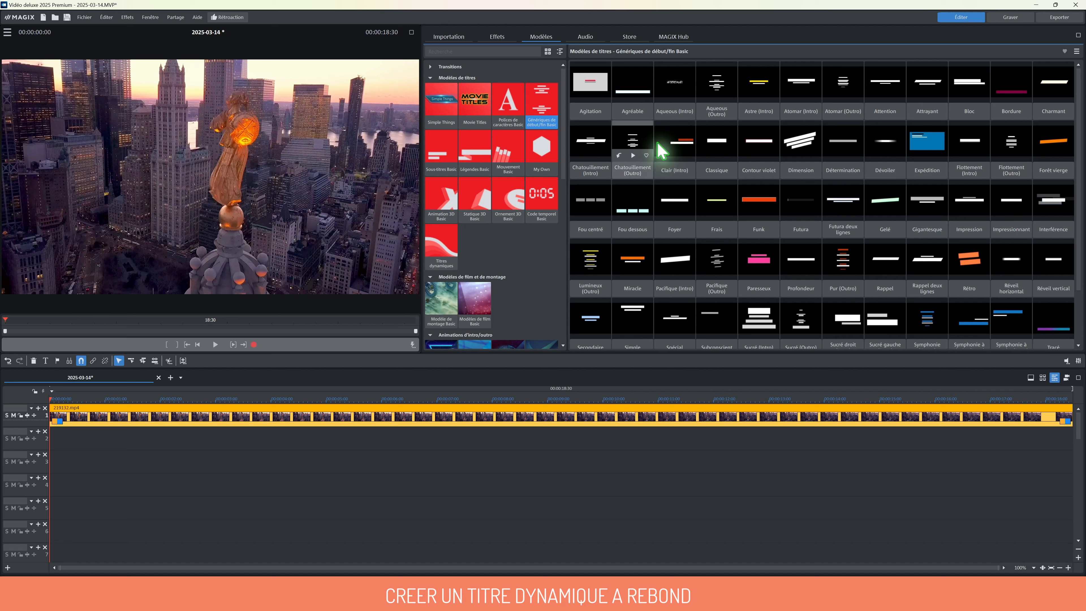
{"action": "left_click", "coordinate": [456, 170]}
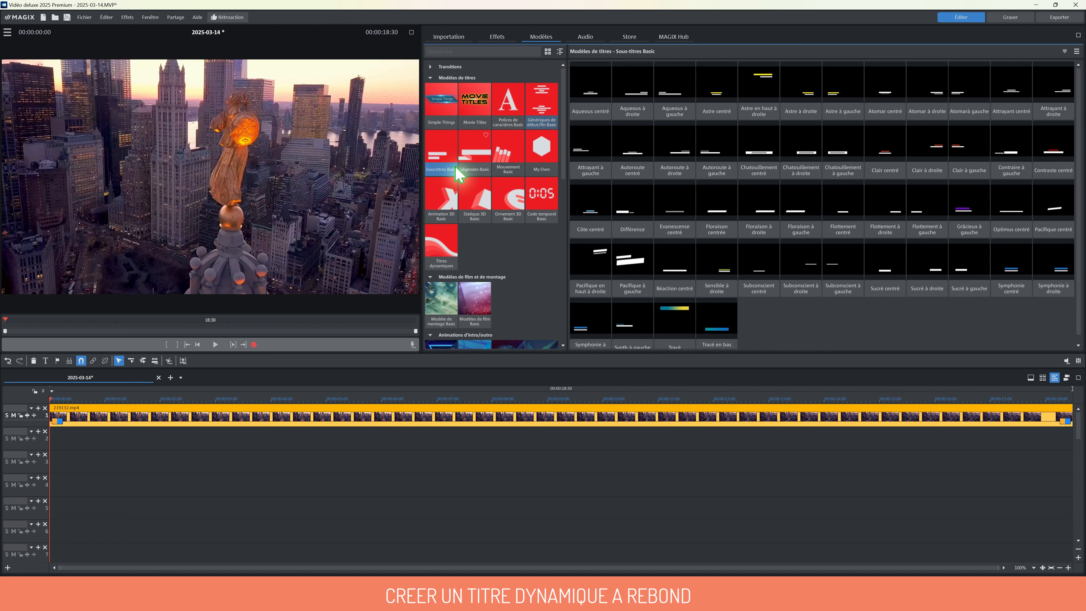
{"action": "left_click", "coordinate": [478, 169]}
{"action": "left_click", "coordinate": [512, 171]}
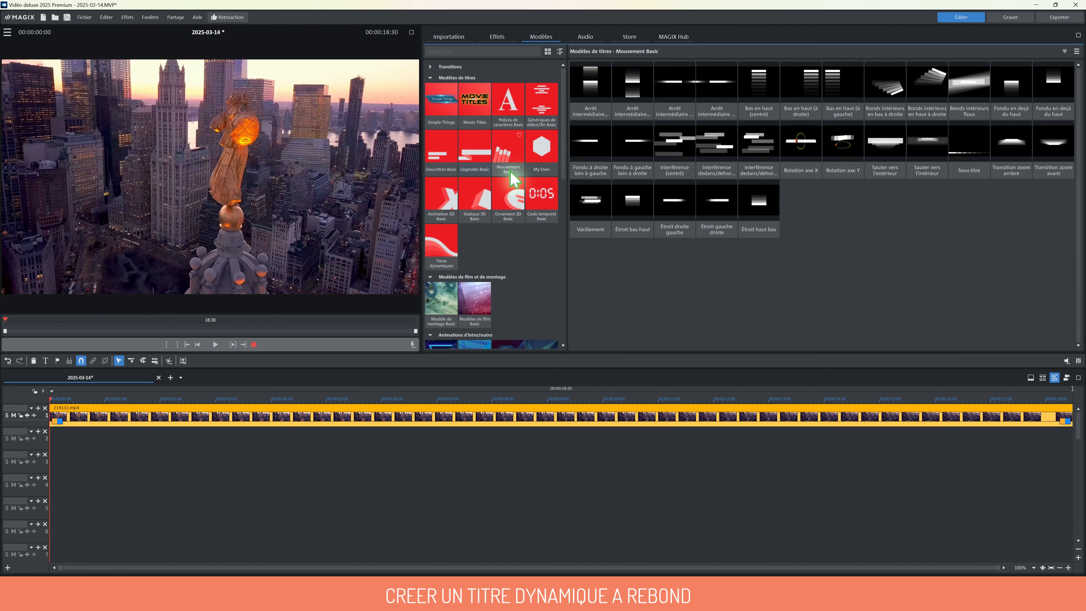
{"action": "left_click", "coordinate": [515, 204]}
{"action": "left_click", "coordinate": [485, 208]}
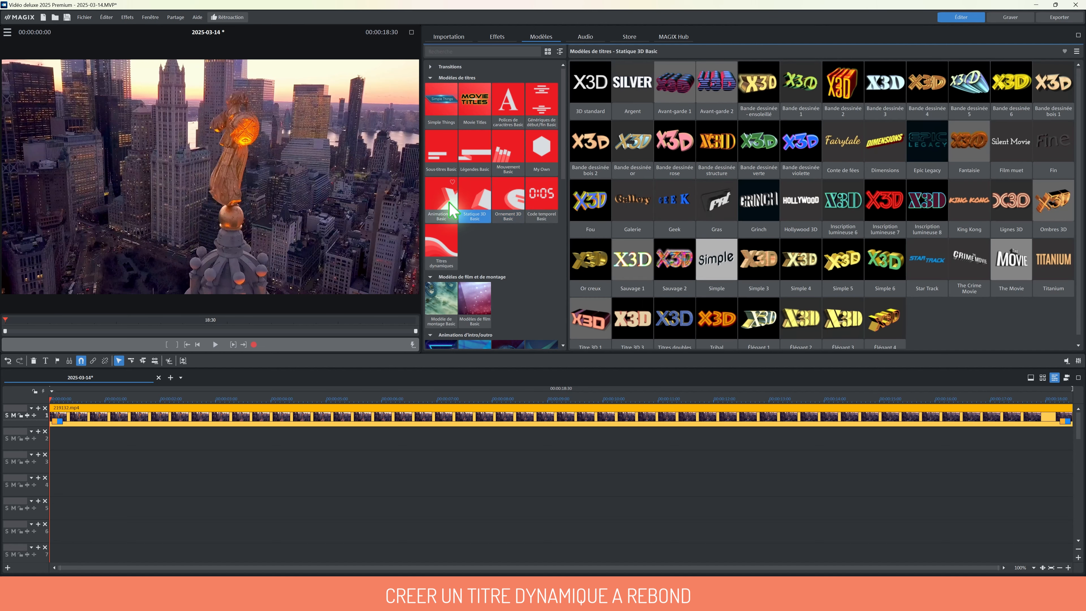
{"action": "left_click", "coordinate": [445, 210]}
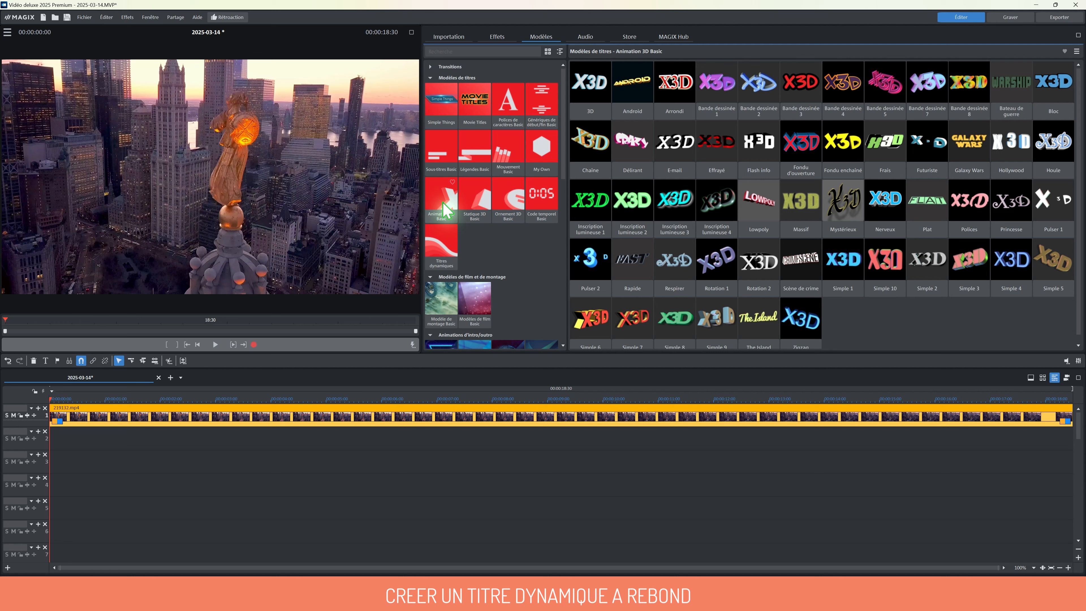
Add the TITRE REBOND BAS template from My Own to track 2 at 00:00:01:14 and confirm its text as NEW YORK.
{"action": "left_click", "coordinate": [539, 161]}
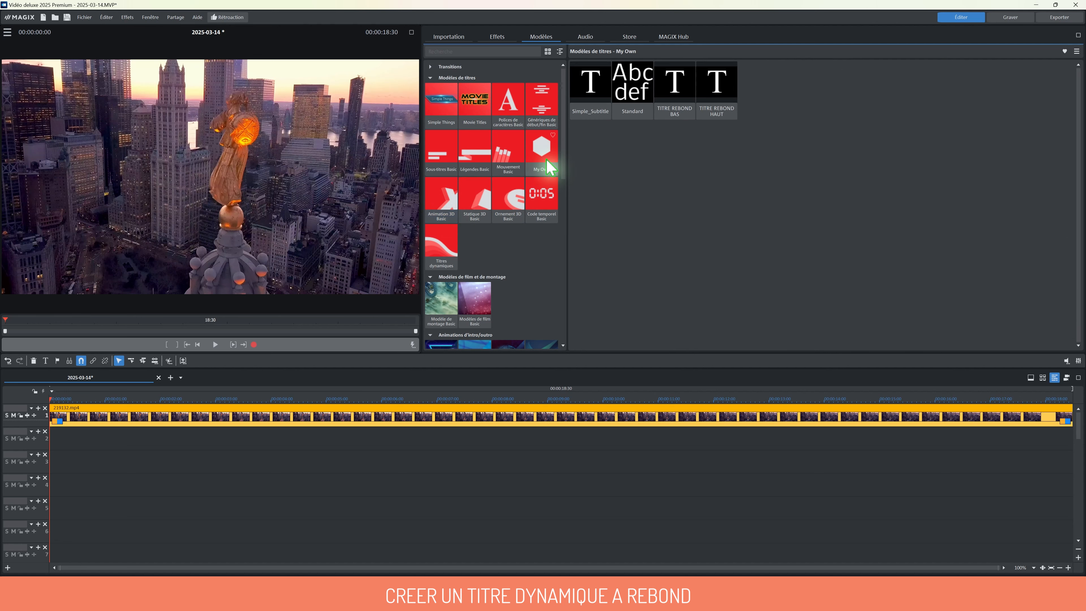
{"action": "left_click_drag", "start_coordinate": [679, 85], "coordinate": [174, 448]}
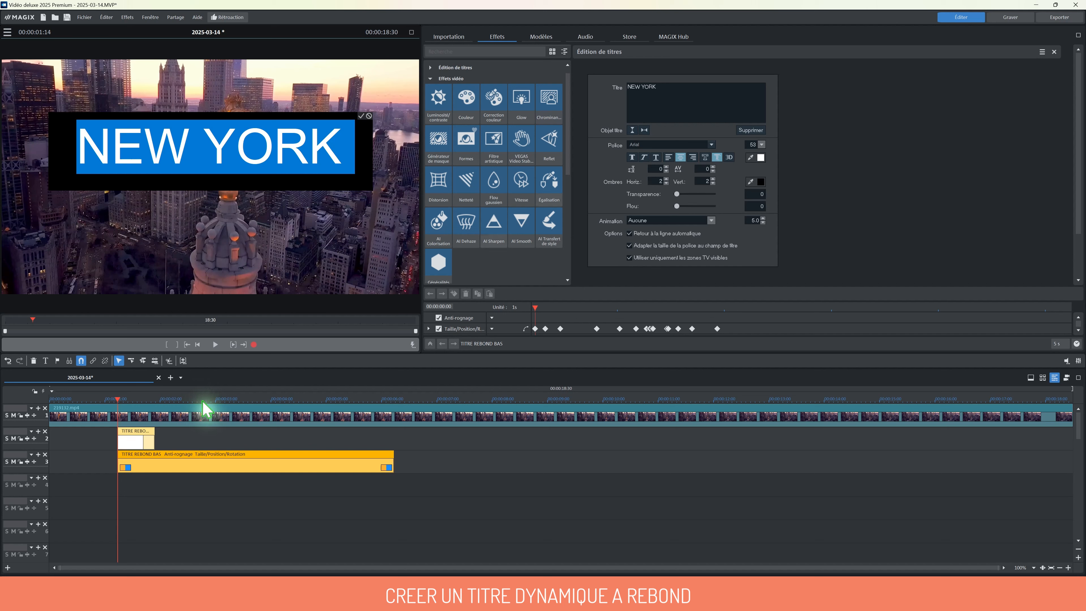
{"action": "left_click_drag", "start_coordinate": [667, 89], "coordinate": [610, 90]}
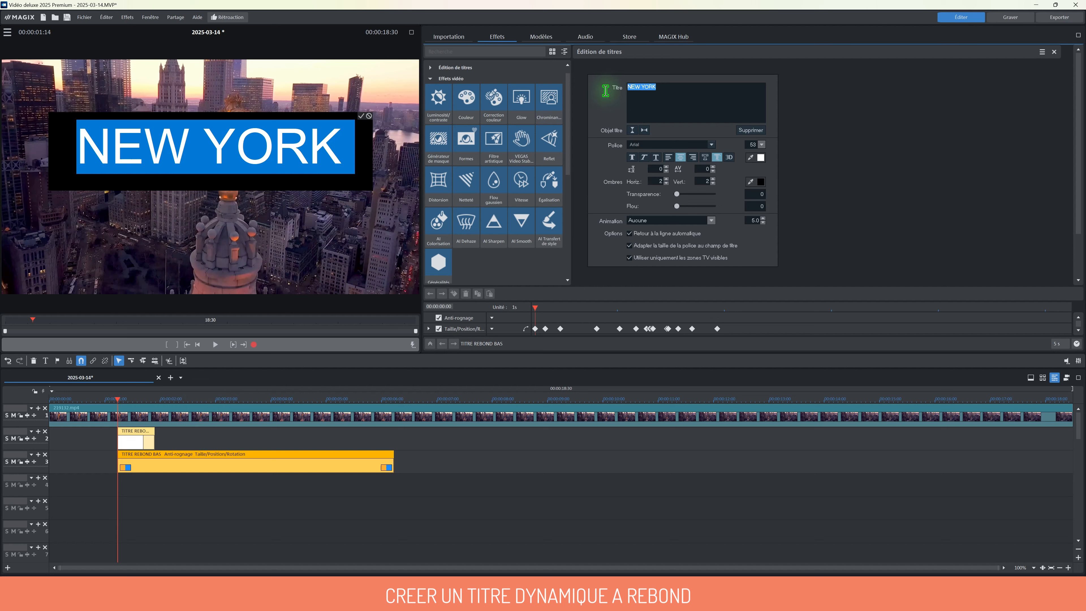
{"action": "left_click", "coordinate": [361, 116]}
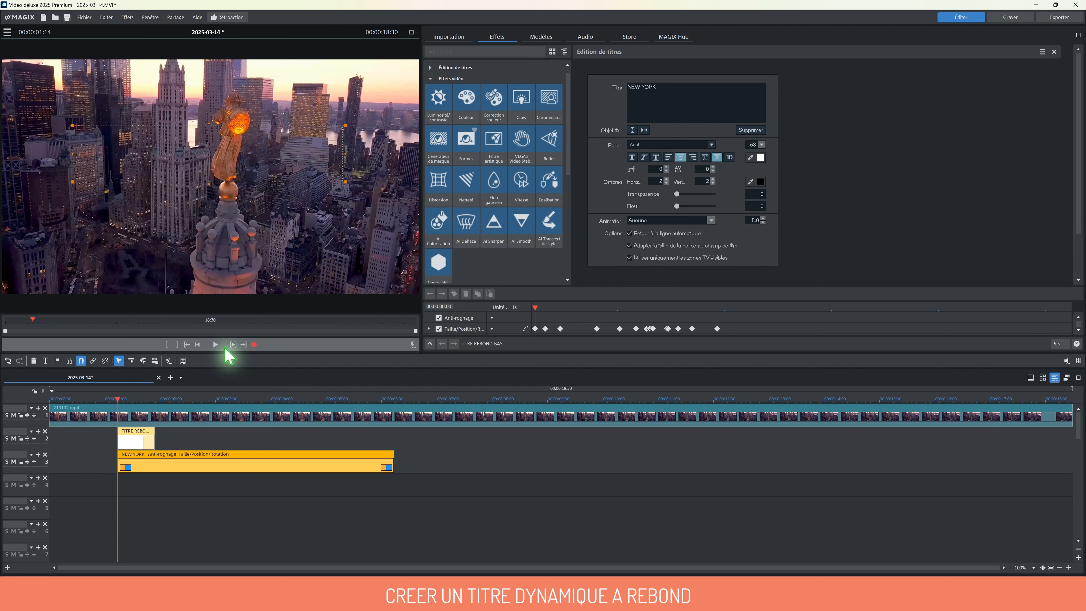
Play back the NEW YORK title's bounce animation and select its title clip on track 3.
{"action": "left_click", "coordinate": [221, 345]}
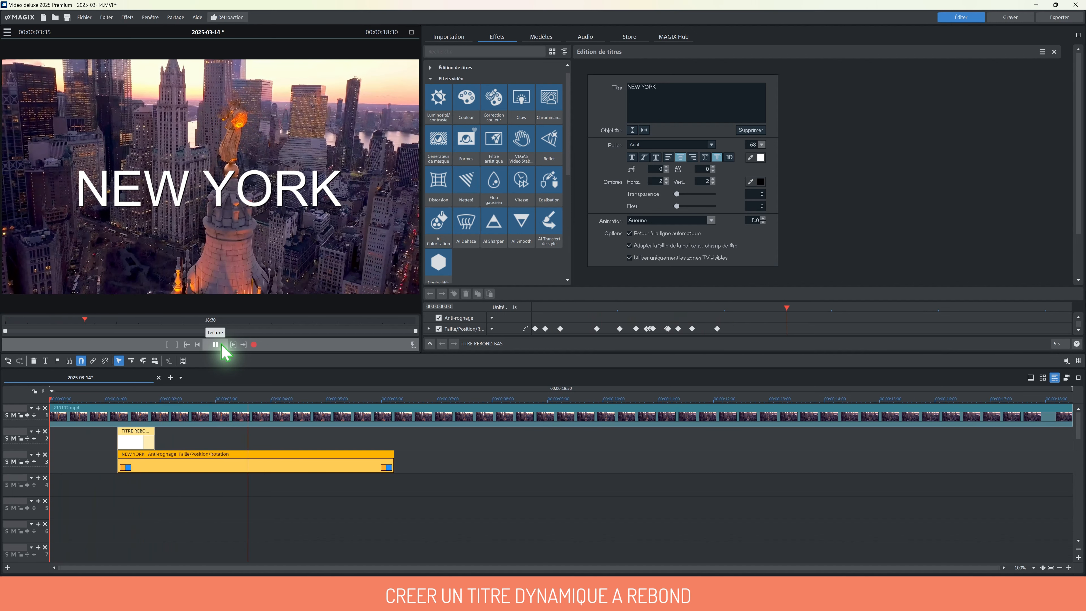
{"action": "key", "text": "space"}
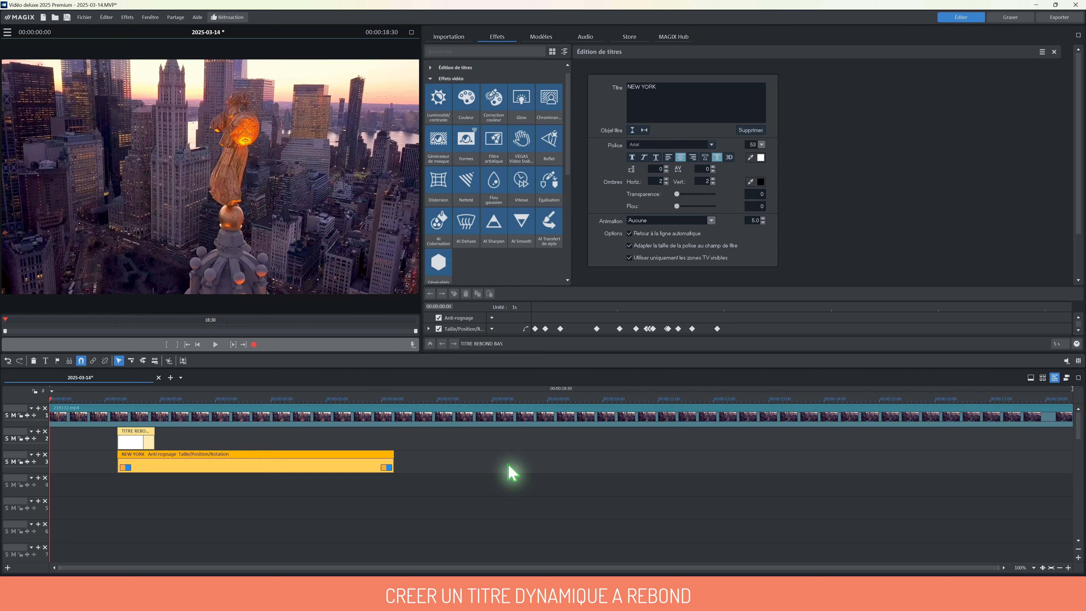
{"action": "left_click", "coordinate": [496, 474]}
{"action": "left_click", "coordinate": [253, 469]}
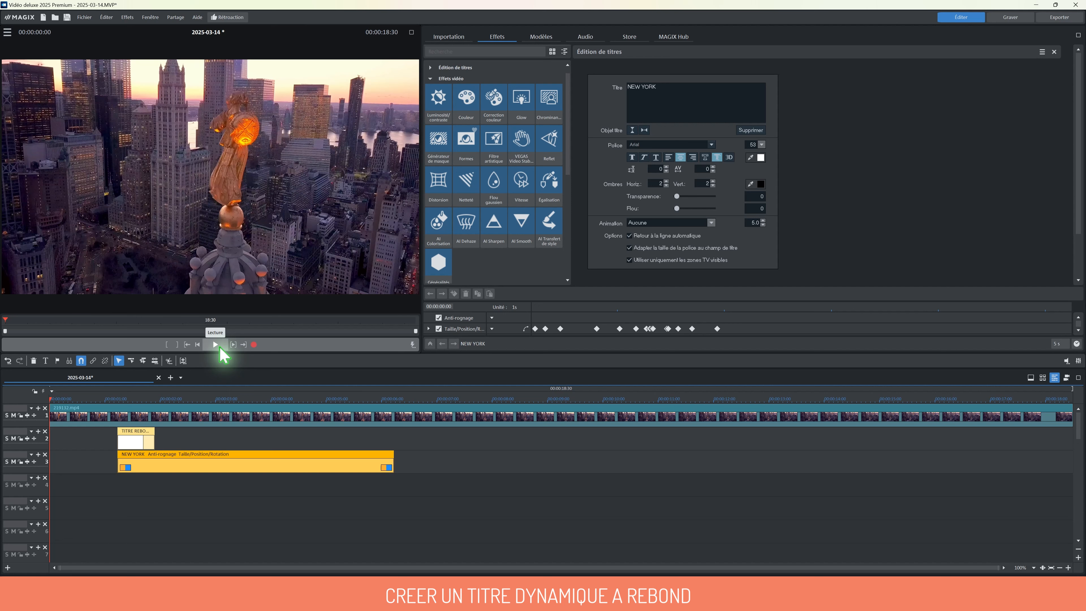
Collapse the template categories and examine the templates stored under Modèles personnels.
{"action": "left_click", "coordinate": [541, 37]}
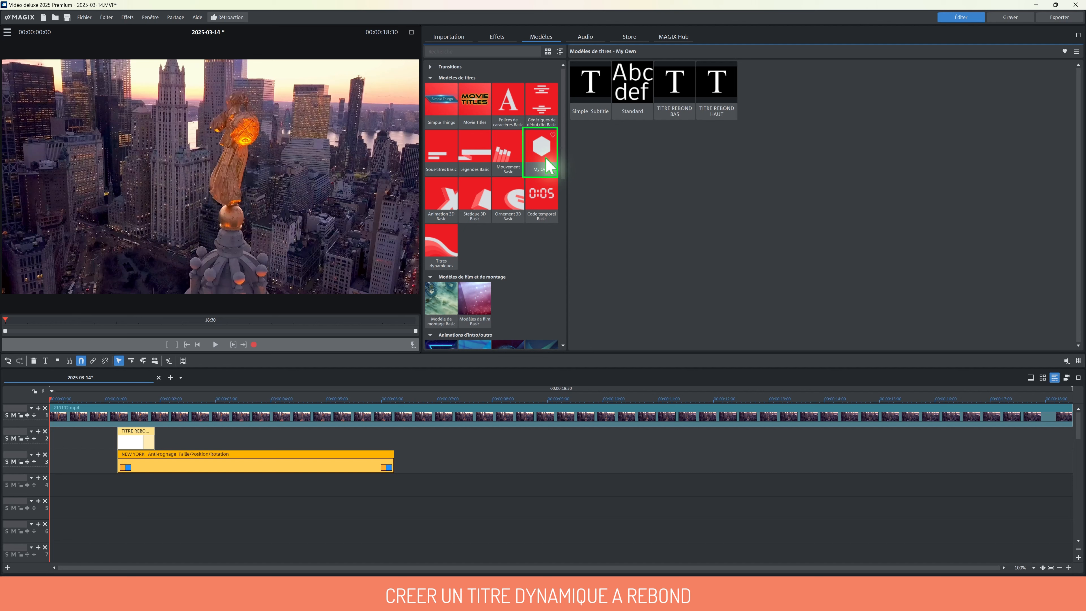
{"action": "left_click", "coordinate": [479, 77]}
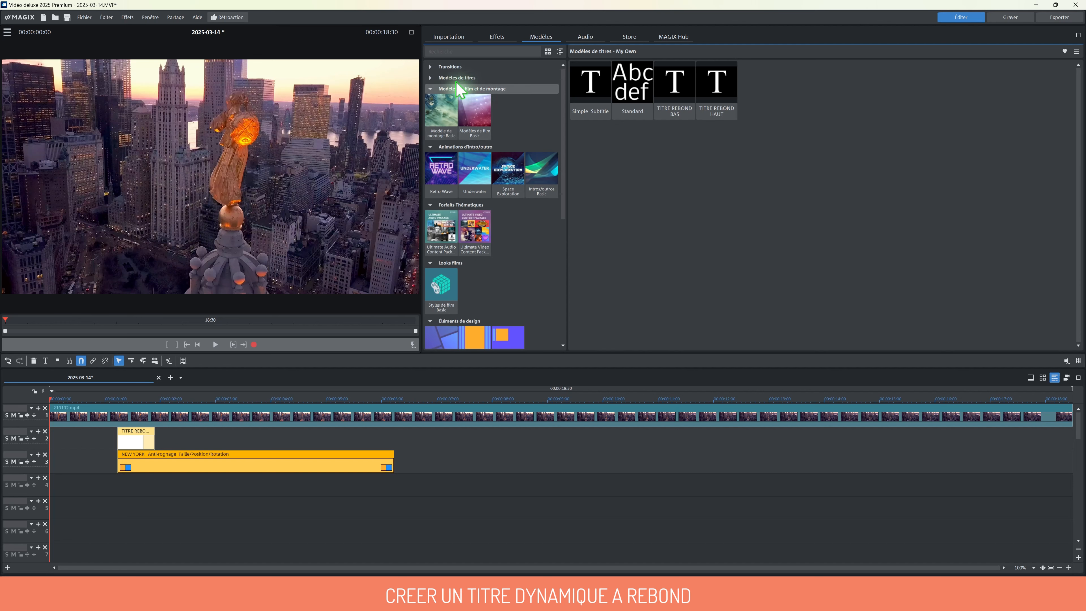
{"action": "left_click", "coordinate": [440, 89]}
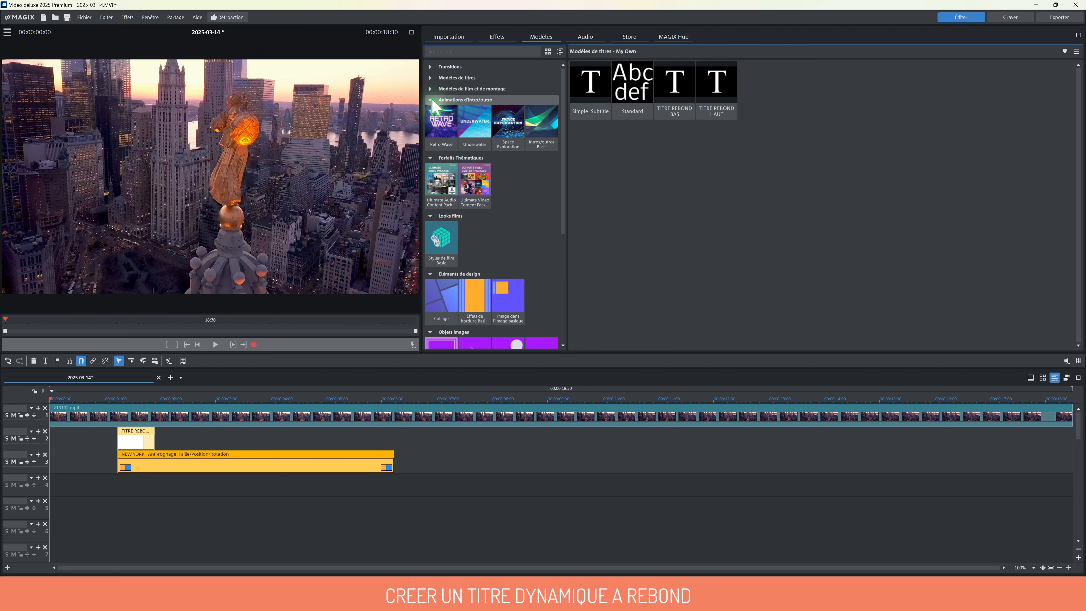
{"action": "left_click", "coordinate": [432, 100]}
{"action": "left_click", "coordinate": [560, 52]}
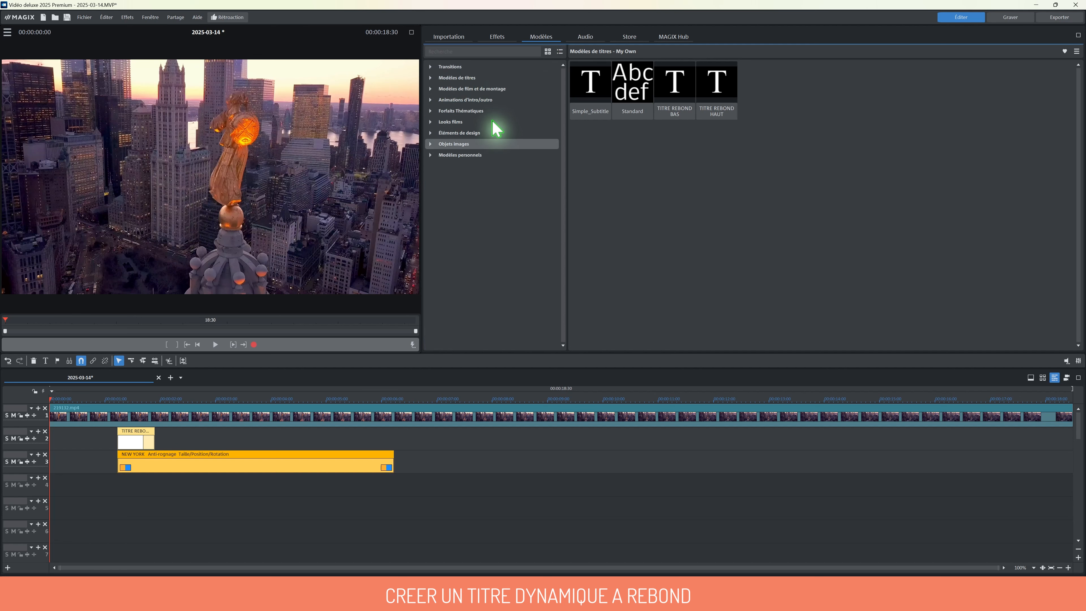
{"action": "left_click", "coordinate": [458, 156]}
{"action": "left_click", "coordinate": [447, 178]}
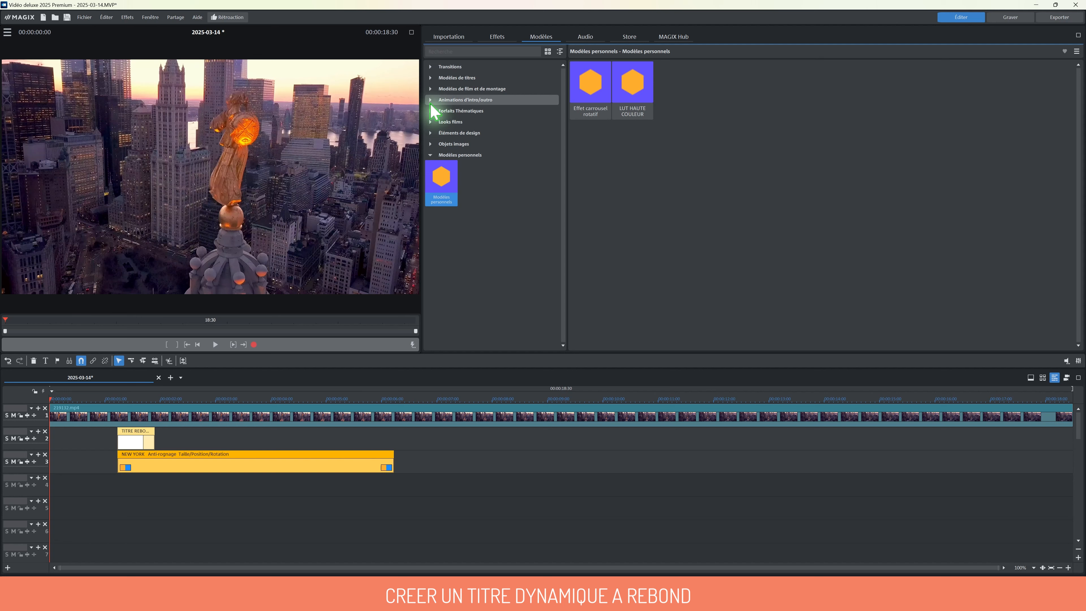
Add the TITRE REBOND HAUT title template from My Own to track 2 at 00:00:08:26.
{"action": "left_click", "coordinate": [431, 77]}
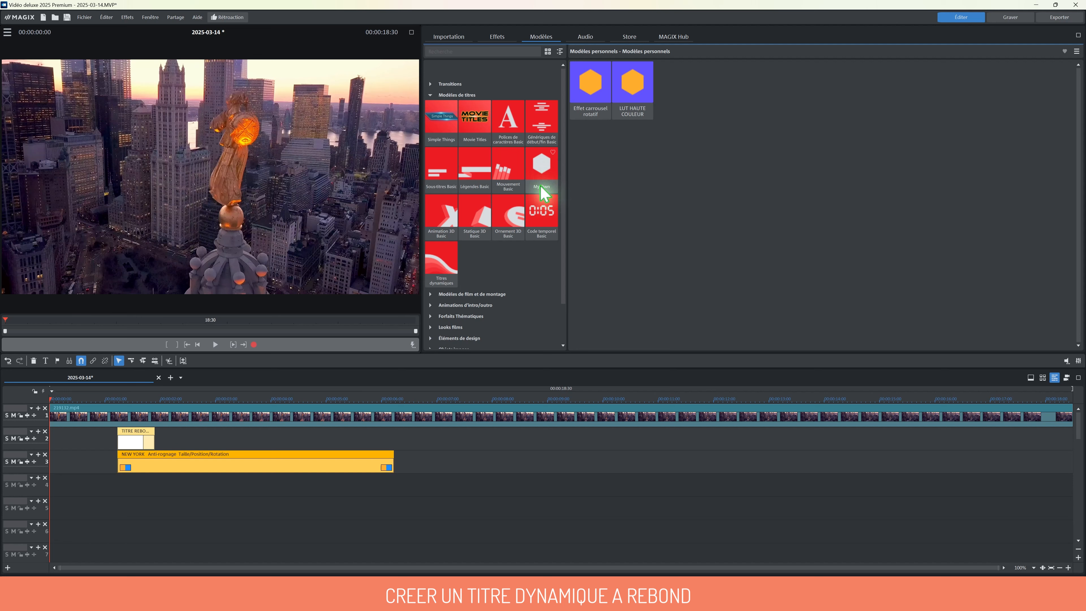
{"action": "left_click", "coordinate": [542, 187]}
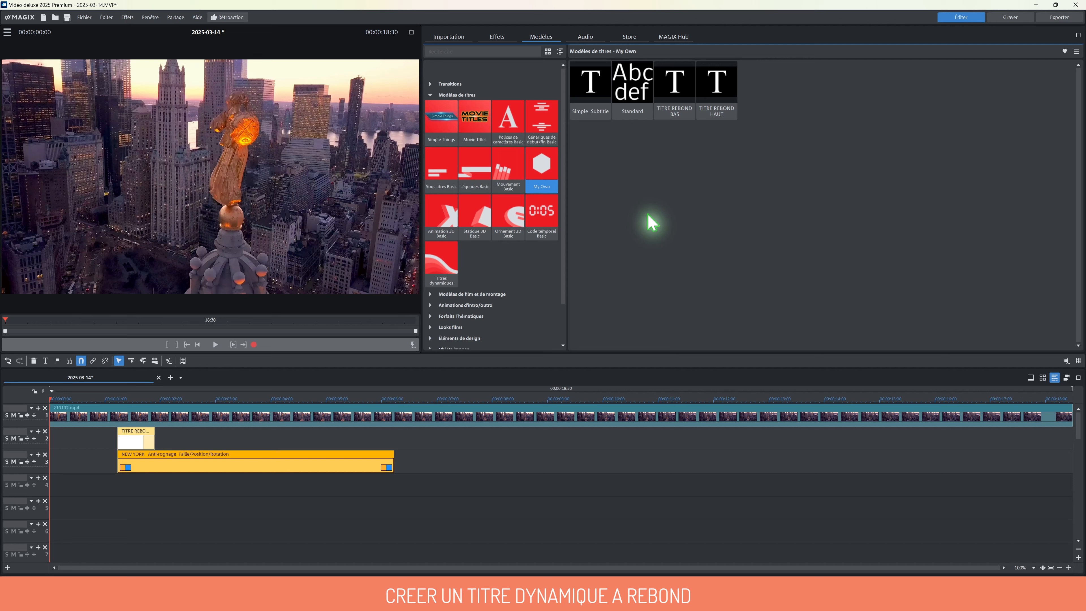
{"action": "left_click_drag", "start_coordinate": [717, 84], "coordinate": [570, 446]}
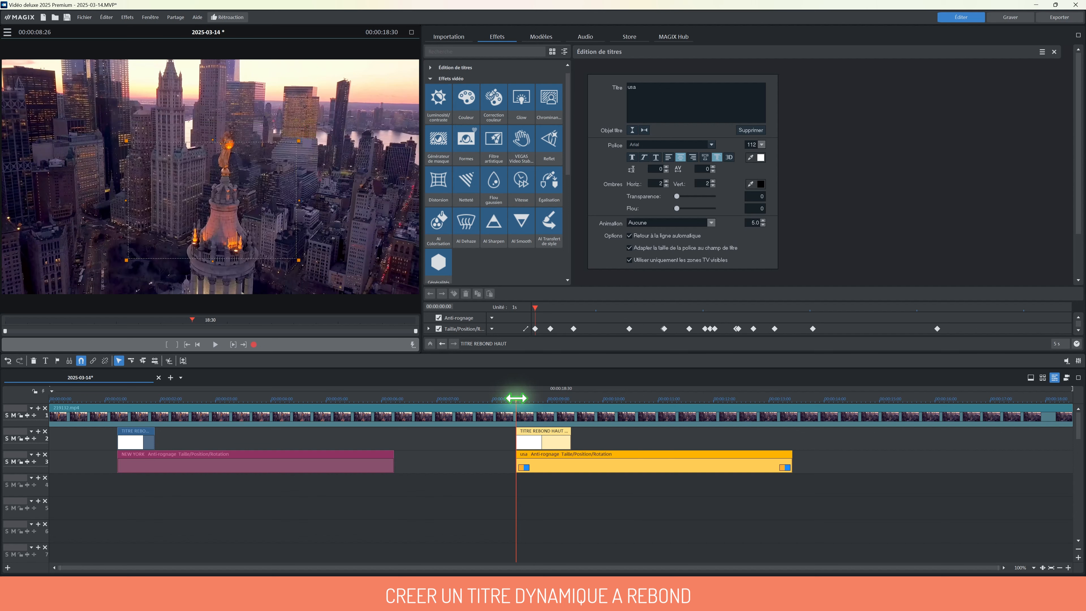
Play back the usa title's bounce animation from just before its start.
{"action": "mouse_move", "coordinate": [517, 396]}
{"action": "left_mouse_down"}
{"action": "mouse_move", "coordinate": [669, 398]}
{"action": "mouse_move", "coordinate": [504, 401]}
{"action": "left_mouse_up"}
{"action": "left_click", "coordinate": [215, 344]}
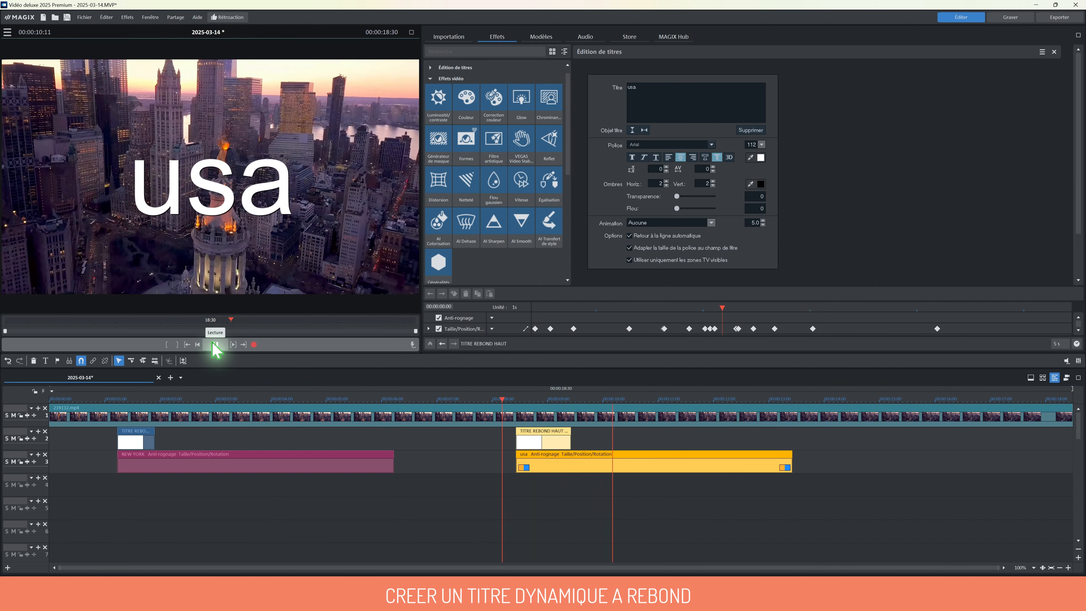
{"action": "left_click", "coordinate": [215, 345]}
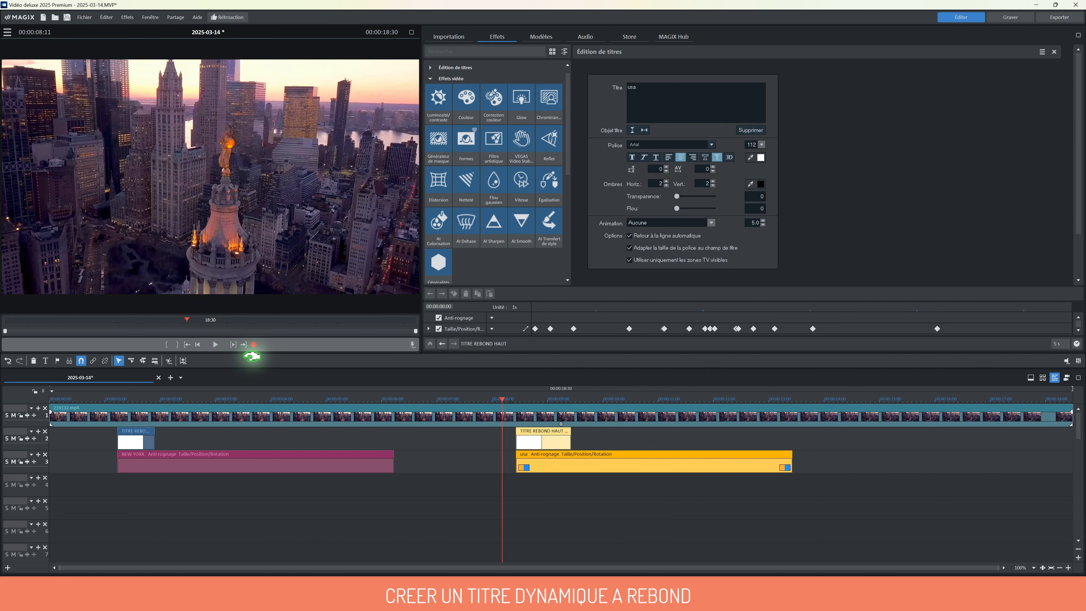
Inspect the mask objects on track 2 for both bounce titles, scrubbing through the usa title and back to the NEW YORK title.
{"action": "left_click", "coordinate": [588, 533]}
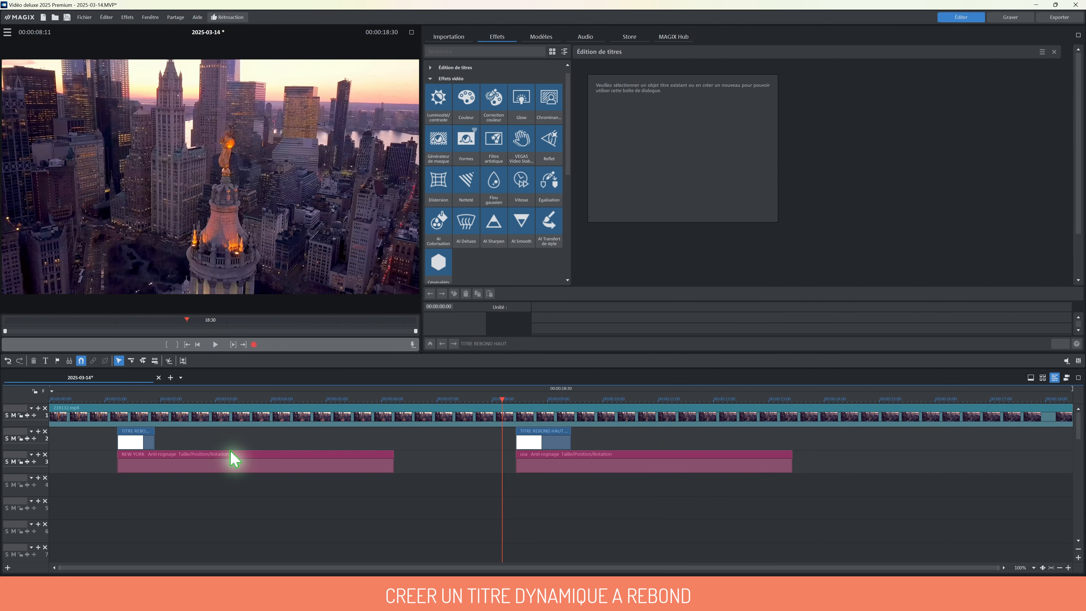
{"action": "left_click", "coordinate": [128, 440]}
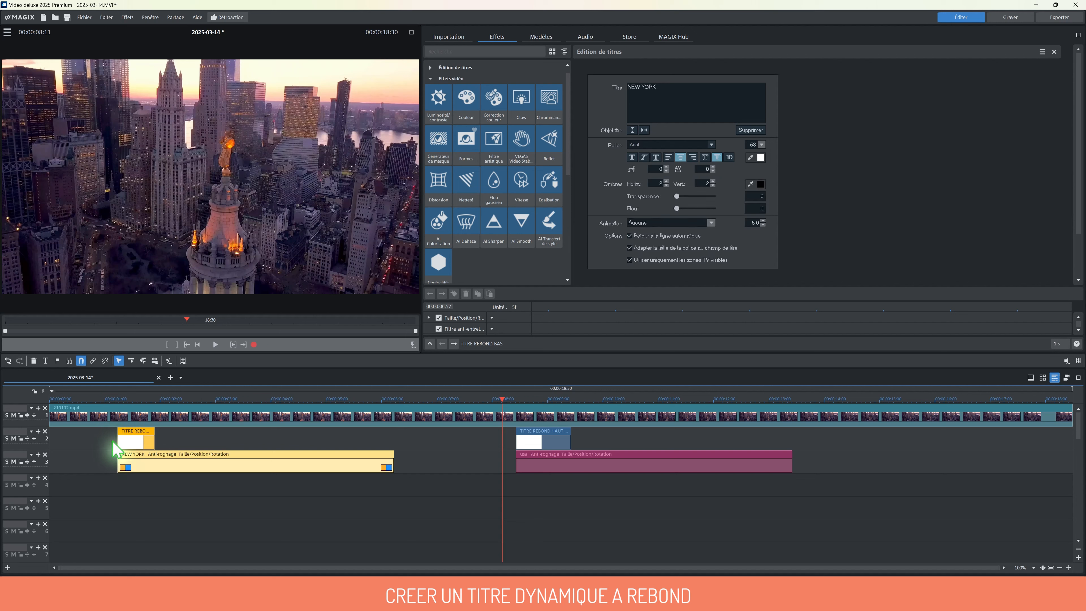
{"action": "left_click", "coordinate": [580, 440]}
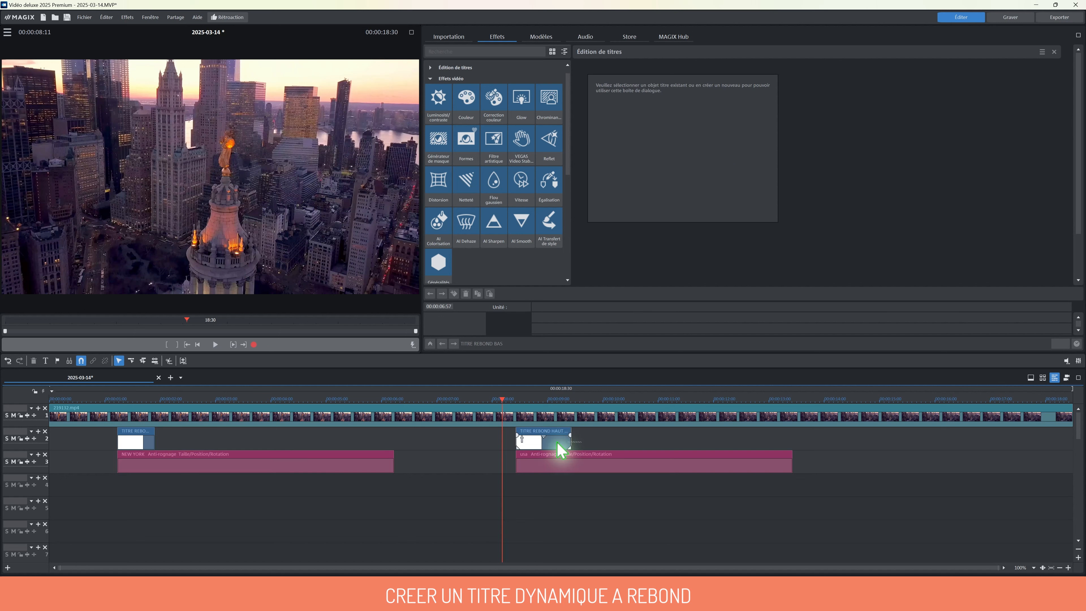
{"action": "left_click", "coordinate": [518, 441]}
{"action": "left_click_drag", "start_coordinate": [502, 400], "coordinate": [569, 415]}
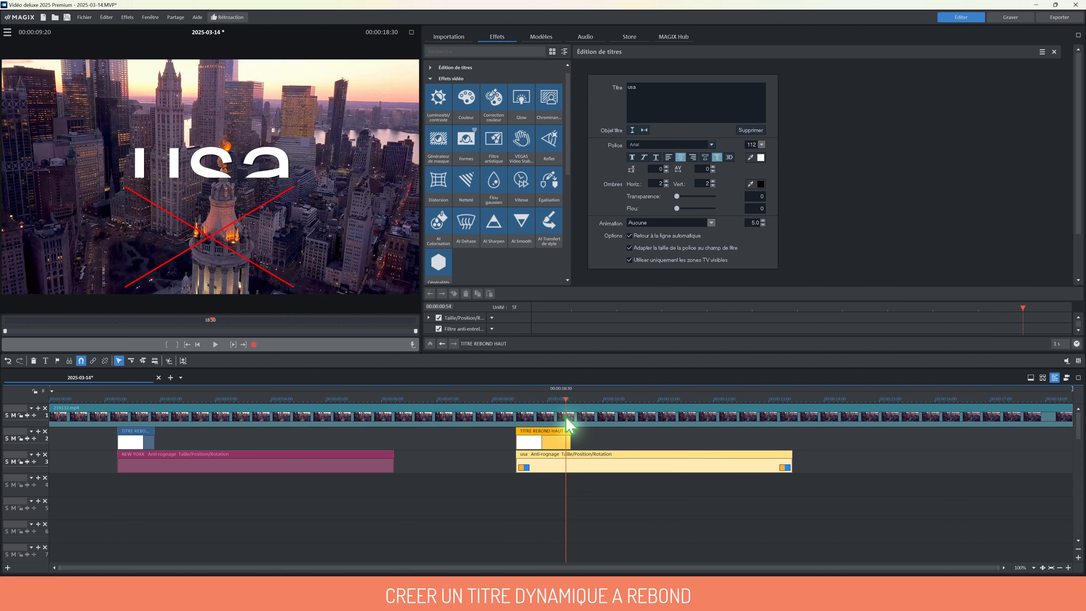
{"action": "mouse_move", "coordinate": [562, 397]}
{"action": "left_mouse_down"}
{"action": "mouse_move", "coordinate": [544, 398]}
{"action": "mouse_move", "coordinate": [595, 408]}
{"action": "mouse_move", "coordinate": [539, 395]}
{"action": "mouse_move", "coordinate": [575, 395]}
{"action": "mouse_move", "coordinate": [390, 383]}
{"action": "mouse_move", "coordinate": [115, 377]}
{"action": "mouse_move", "coordinate": [177, 383]}
{"action": "mouse_move", "coordinate": [146, 383]}
{"action": "mouse_move", "coordinate": [166, 383]}
{"action": "left_mouse_up"}
{"action": "left_click", "coordinate": [402, 509]}
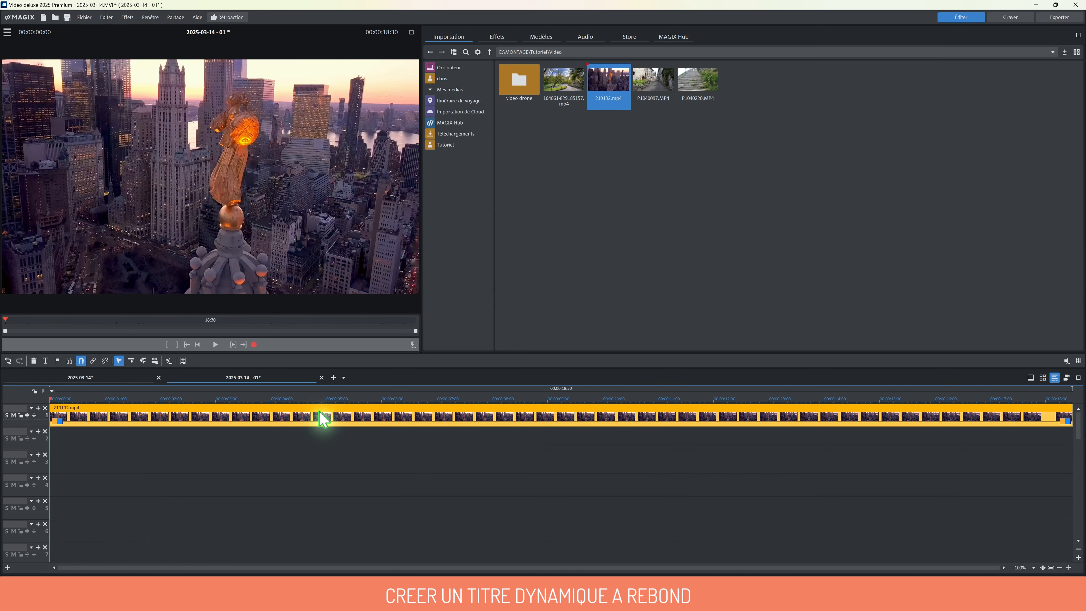
Add a new title over the video clip in the 2025-03-14 - 01 movie and replace its text with TUTORIEL.
{"action": "left_click", "coordinate": [328, 401]}
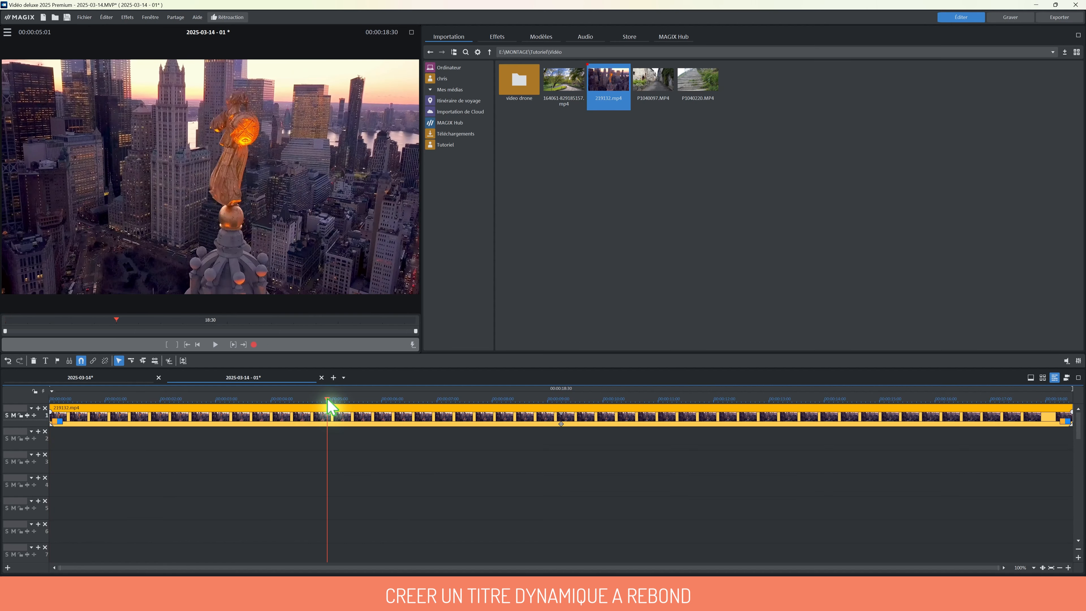
{"action": "left_click", "coordinate": [501, 38]}
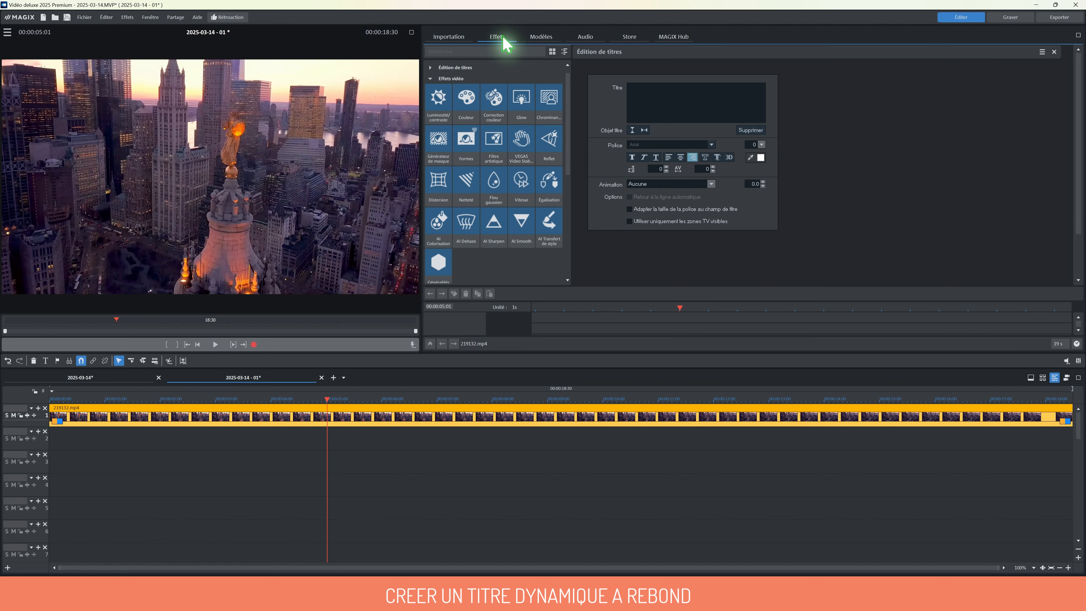
{"action": "left_click", "coordinate": [456, 79]}
{"action": "left_click", "coordinate": [465, 68]}
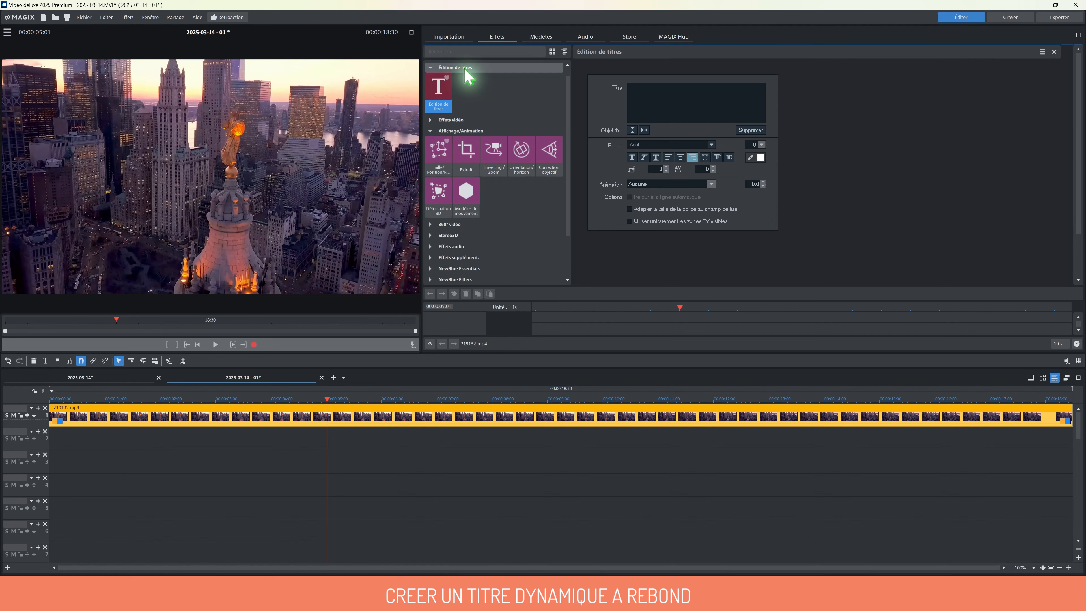
{"action": "left_click_drag", "start_coordinate": [443, 86], "coordinate": [210, 174]}
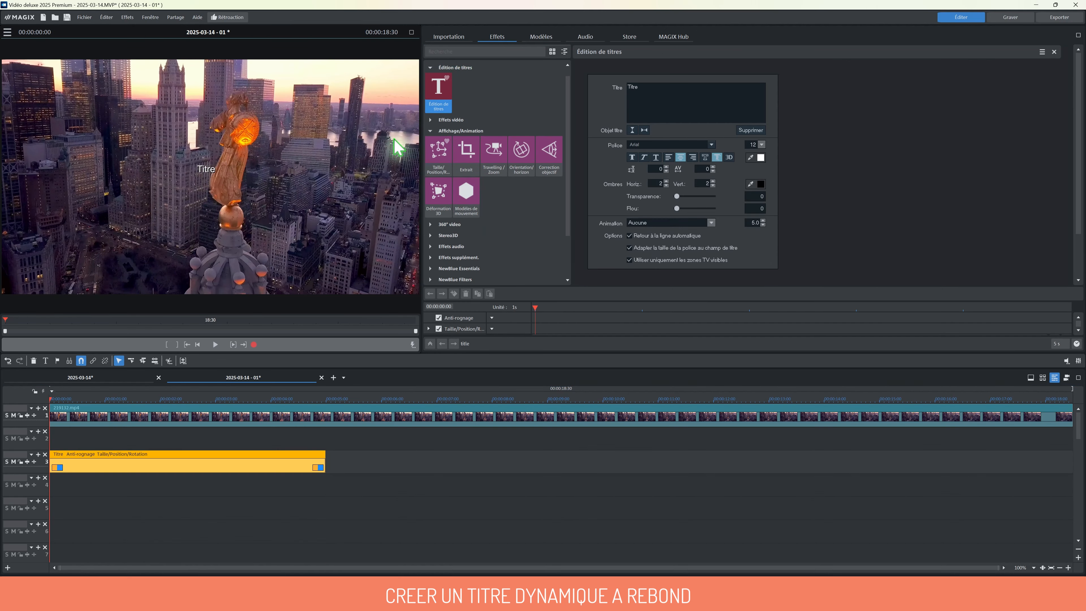
{"action": "left_click", "coordinate": [669, 92]}
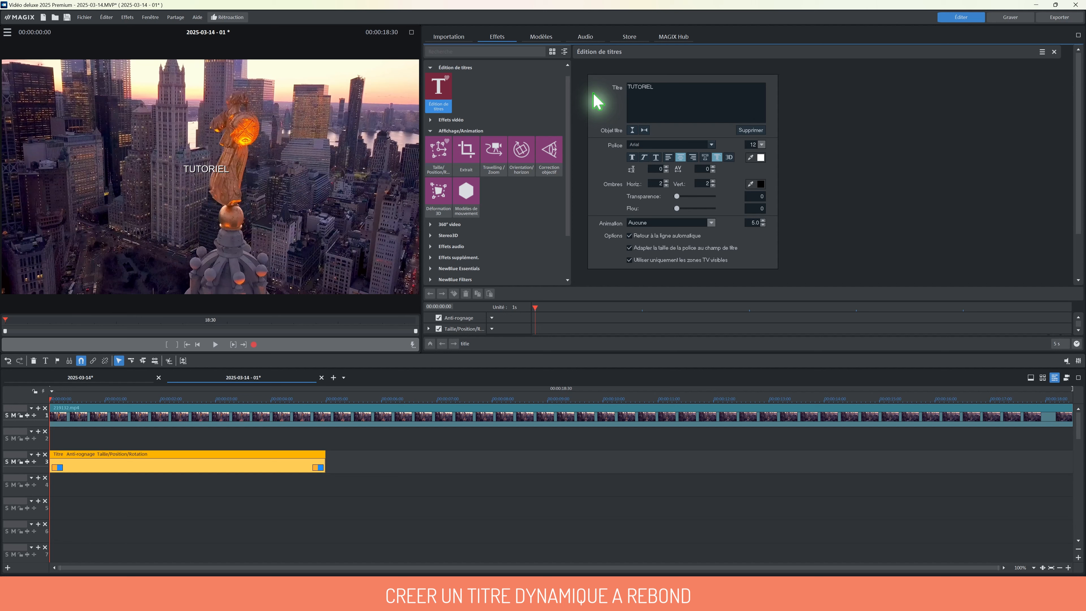
Check the NEW YORK title's text settings in the 2025-03-14 movie at 00:00:03:06.
{"action": "left_click", "coordinate": [109, 378]}
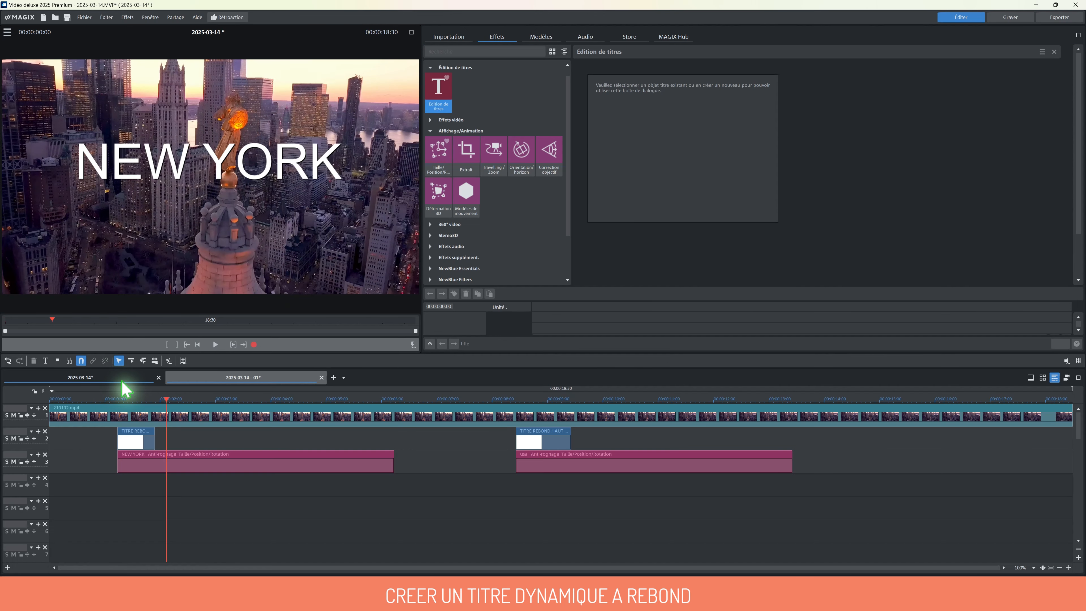
{"action": "left_click", "coordinate": [222, 399]}
{"action": "left_click", "coordinate": [259, 462]}
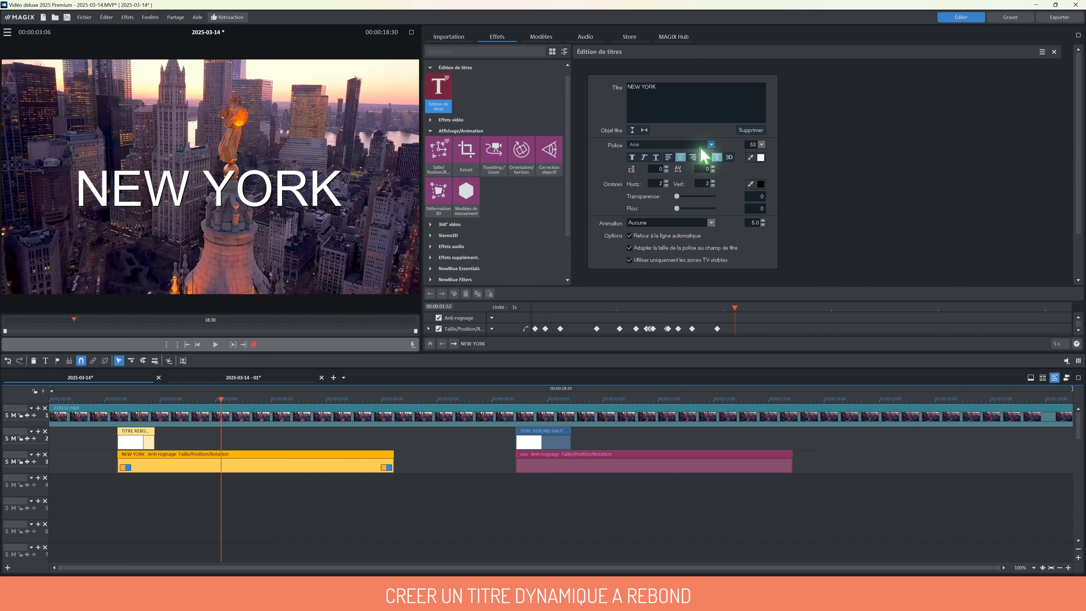
Change the NEW YORK title's font to Algerian and scrub back to 00:00:01:55.
{"action": "left_click", "coordinate": [710, 145]}
{"action": "left_click", "coordinate": [658, 220]}
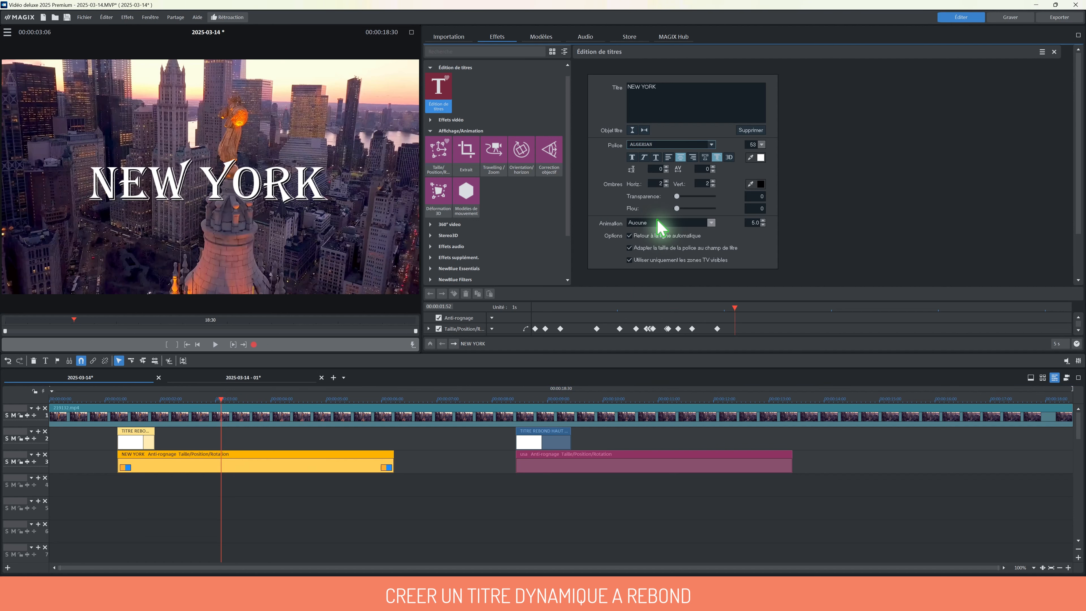
{"action": "left_click_drag", "start_coordinate": [218, 398], "coordinate": [156, 405]}
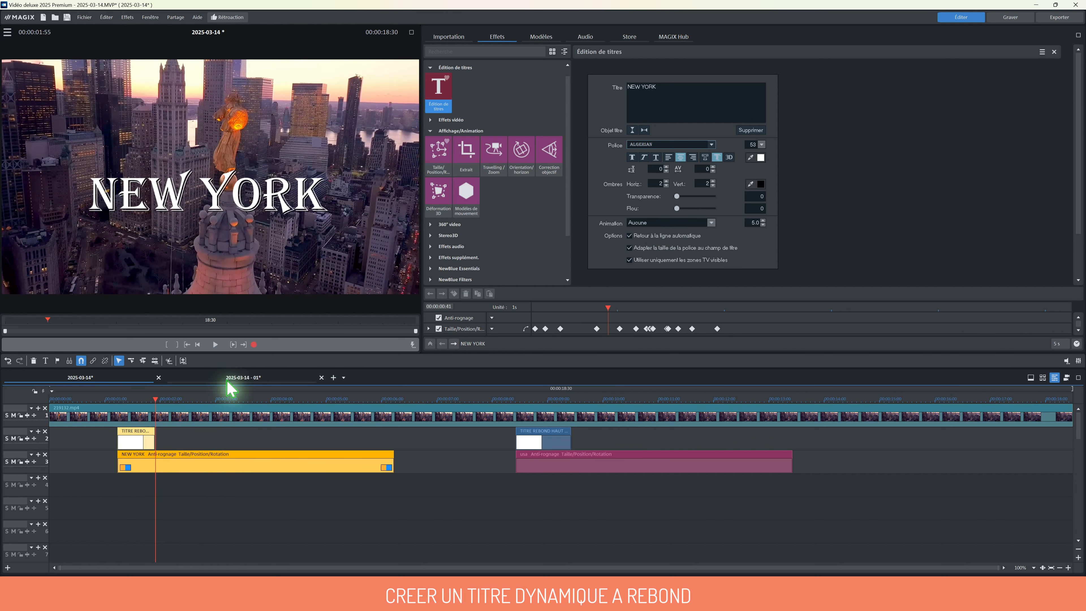
In the 2025-03-14 - 01 movie, move to 00:00:01:56 and enlarge the TUTORIEL title's font size to 51.
{"action": "left_click", "coordinate": [262, 378]}
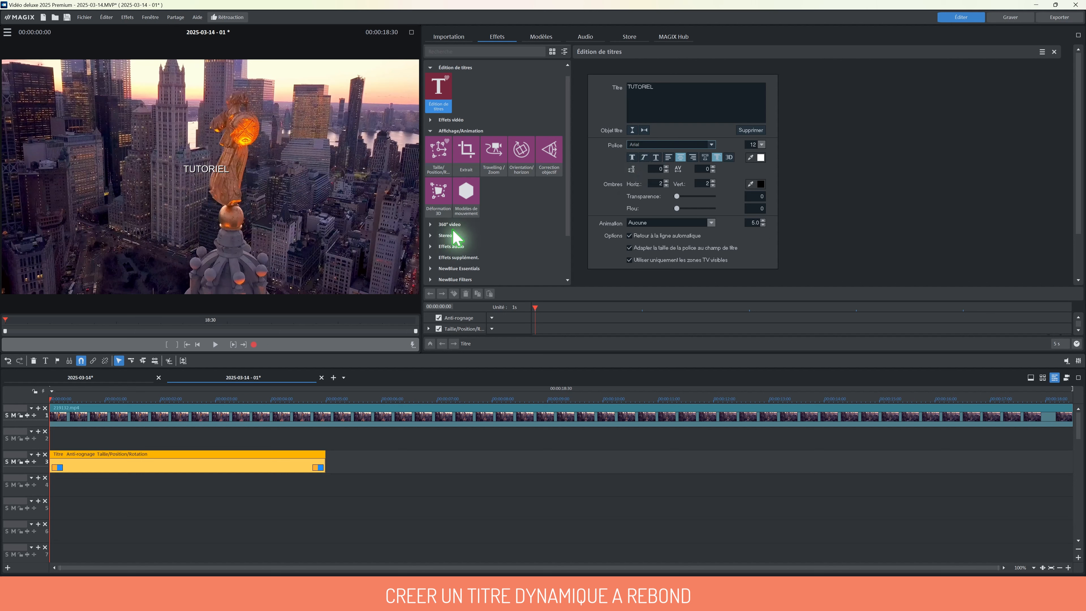
{"action": "left_click_drag", "start_coordinate": [60, 395], "coordinate": [157, 393]}
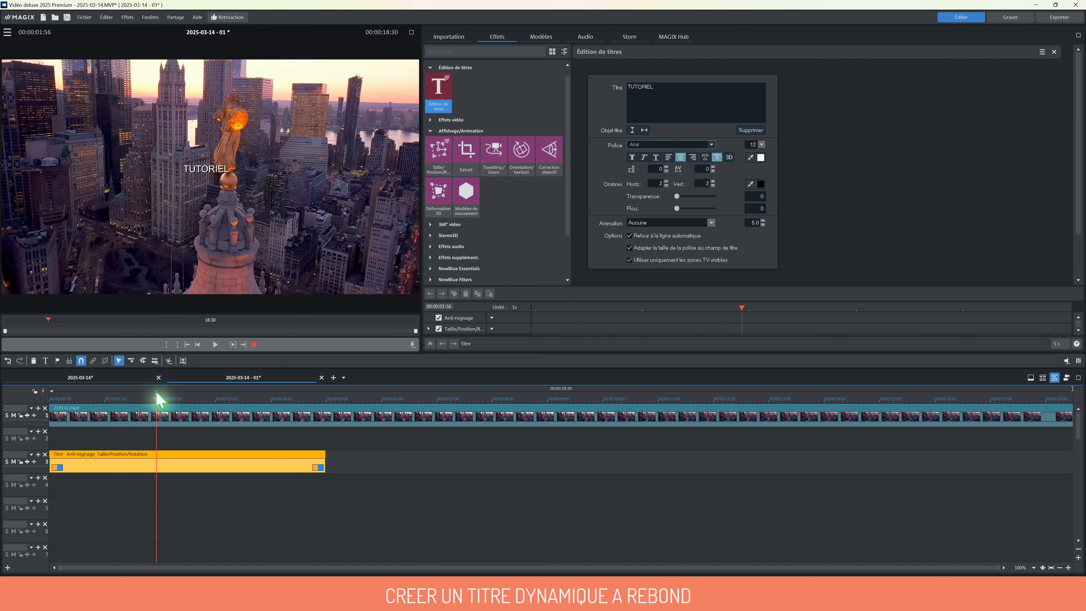
{"action": "left_click_drag", "start_coordinate": [749, 147], "coordinate": [751, 72]}
{"action": "left_click_drag", "start_coordinate": [752, 144], "coordinate": [753, 49]}
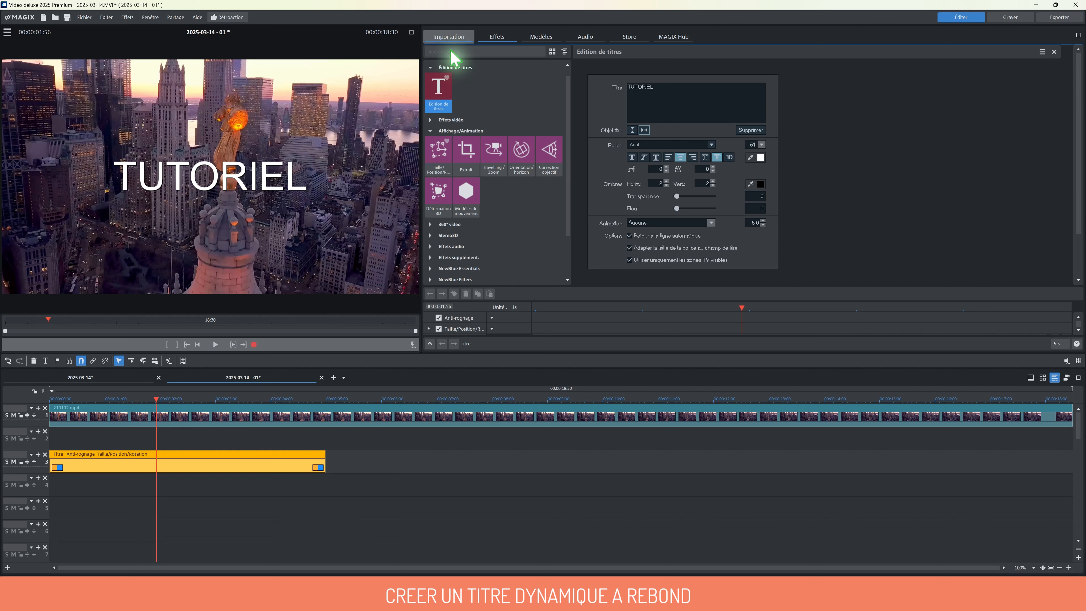
Place 4K BLANC.jpg from the couleurs folder at the start of track 2 and trim its end to 00:00:01:56.
{"action": "left_click", "coordinate": [449, 37]}
{"action": "left_click", "coordinate": [455, 142]}
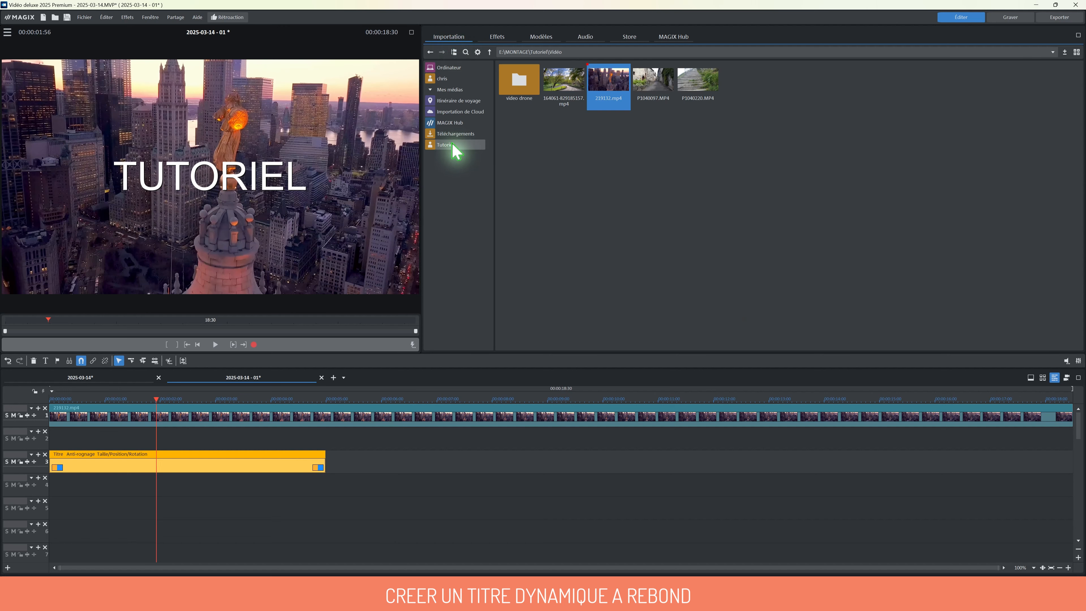
{"action": "double_click", "coordinate": [605, 85]}
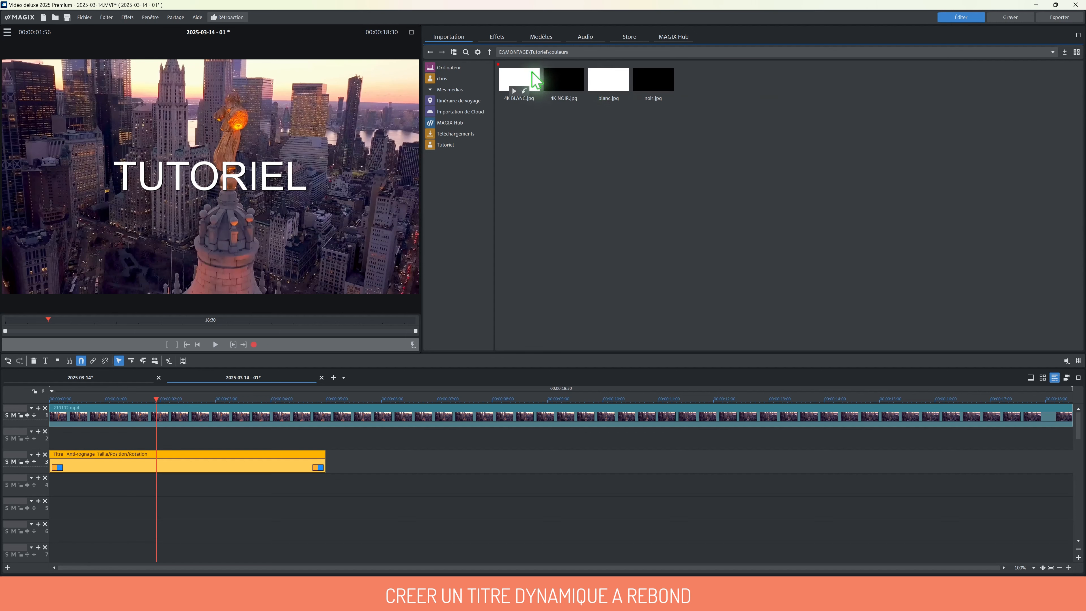
{"action": "left_click_drag", "start_coordinate": [530, 79], "coordinate": [100, 447]}
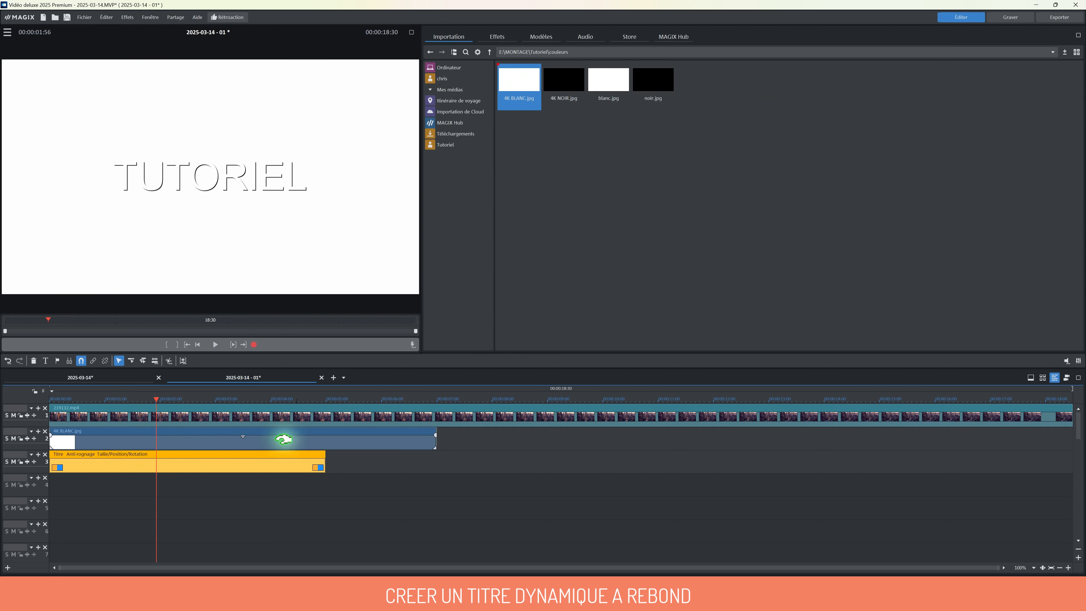
{"action": "left_click_drag", "start_coordinate": [434, 440], "coordinate": [159, 458]}
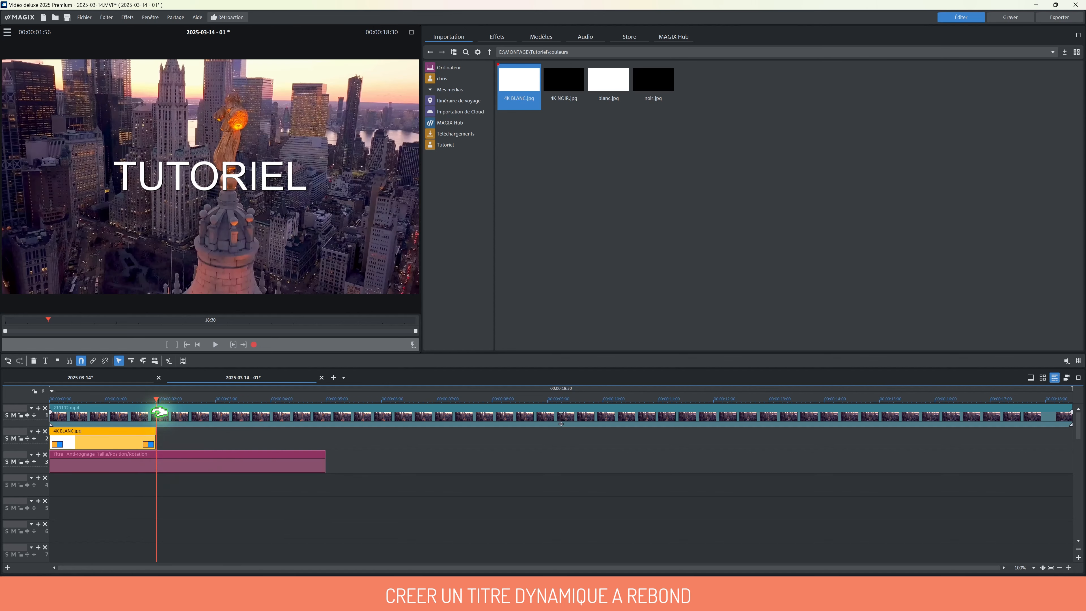
Mute track 2 and apply the Sauts lents 1 movement template to the TUTORIEL title.
{"action": "left_click_drag", "start_coordinate": [153, 397], "coordinate": [73, 397]}
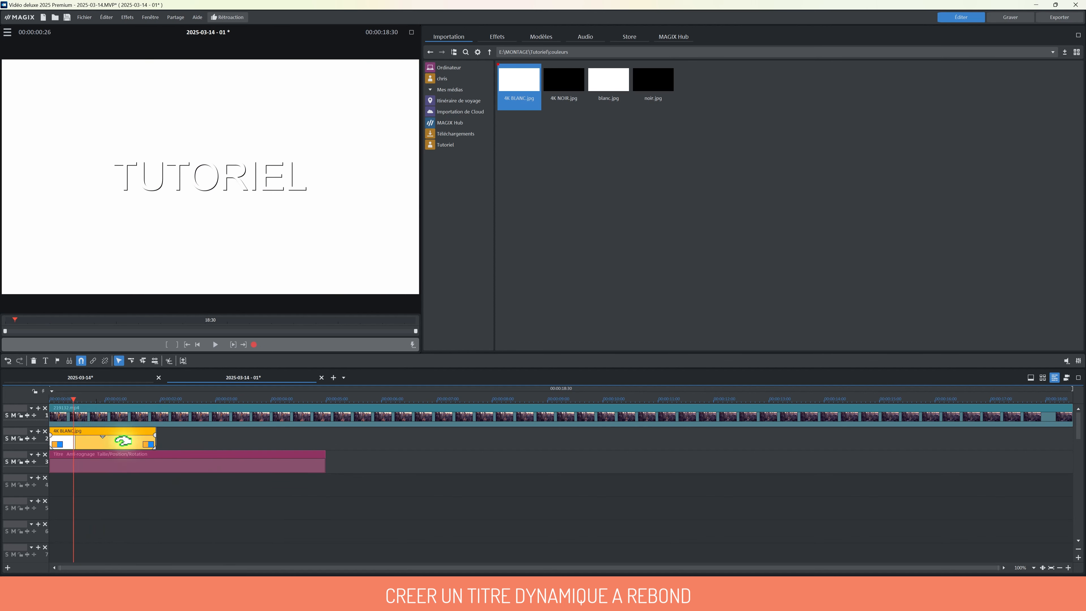
{"action": "left_click", "coordinate": [13, 438]}
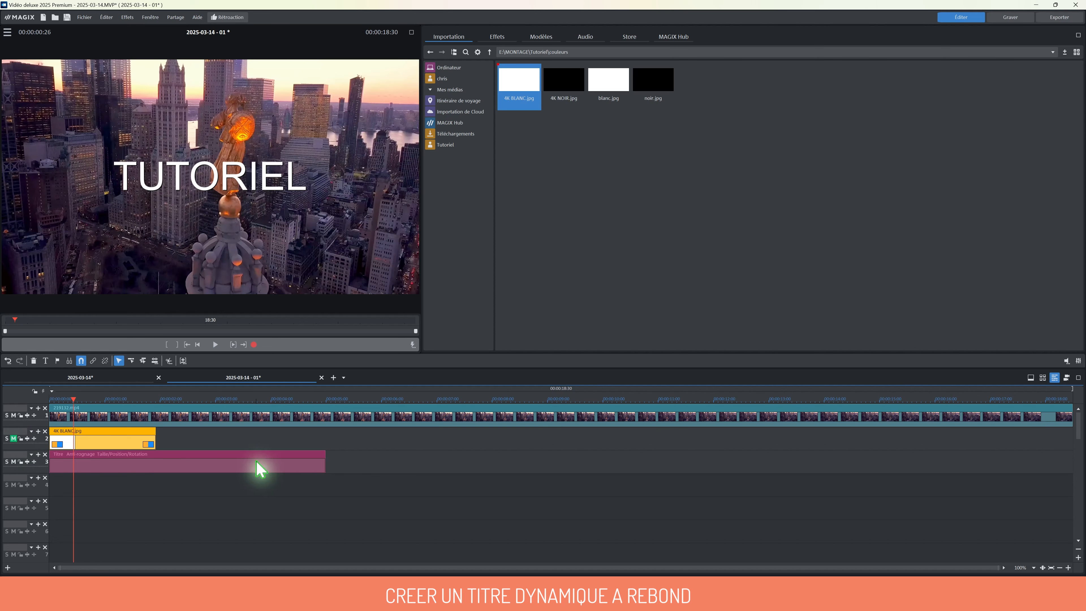
{"action": "left_click", "coordinate": [274, 461]}
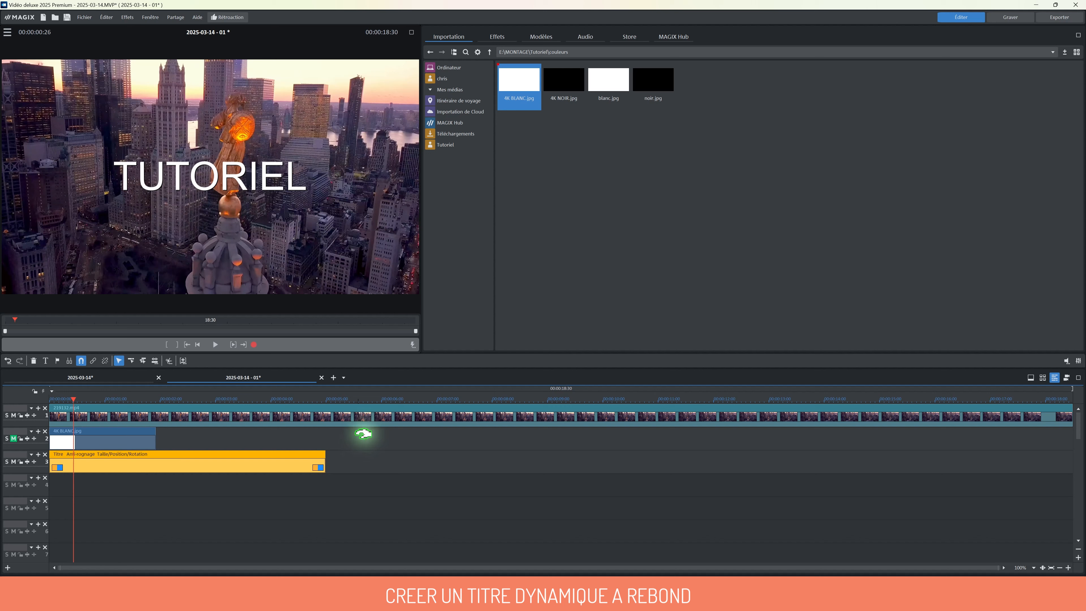
{"action": "left_click", "coordinate": [500, 37]}
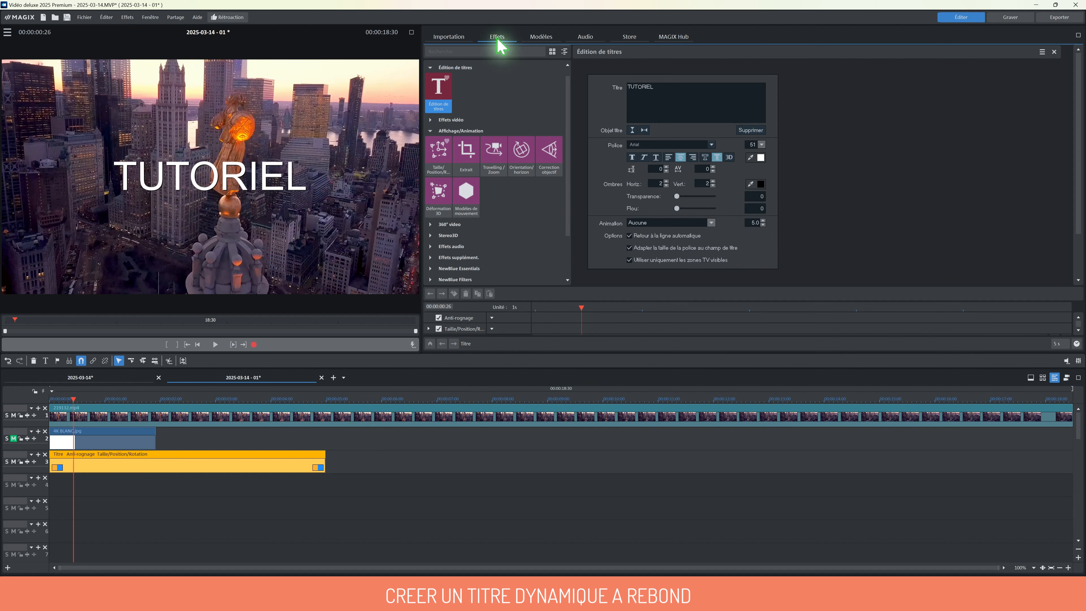
{"action": "left_click", "coordinate": [430, 67]}
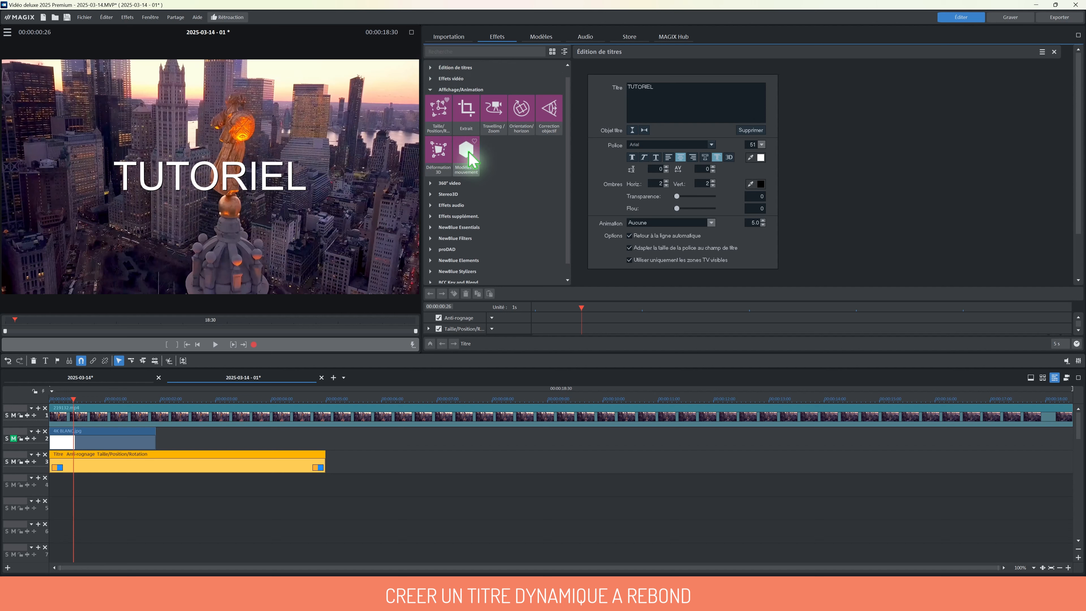
{"action": "left_click", "coordinate": [469, 164]}
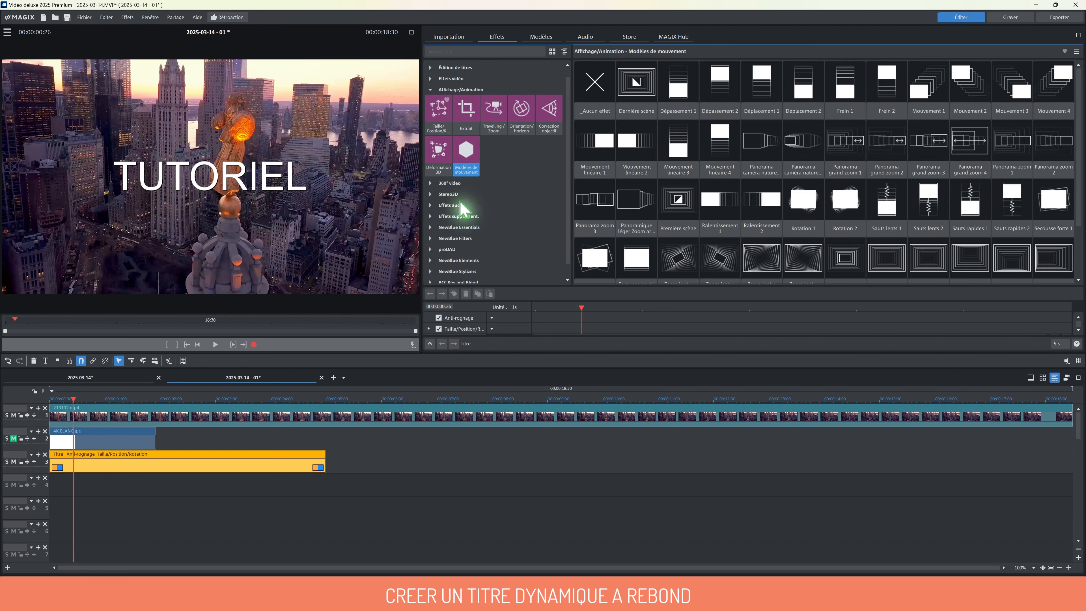
{"action": "left_click", "coordinate": [431, 344]}
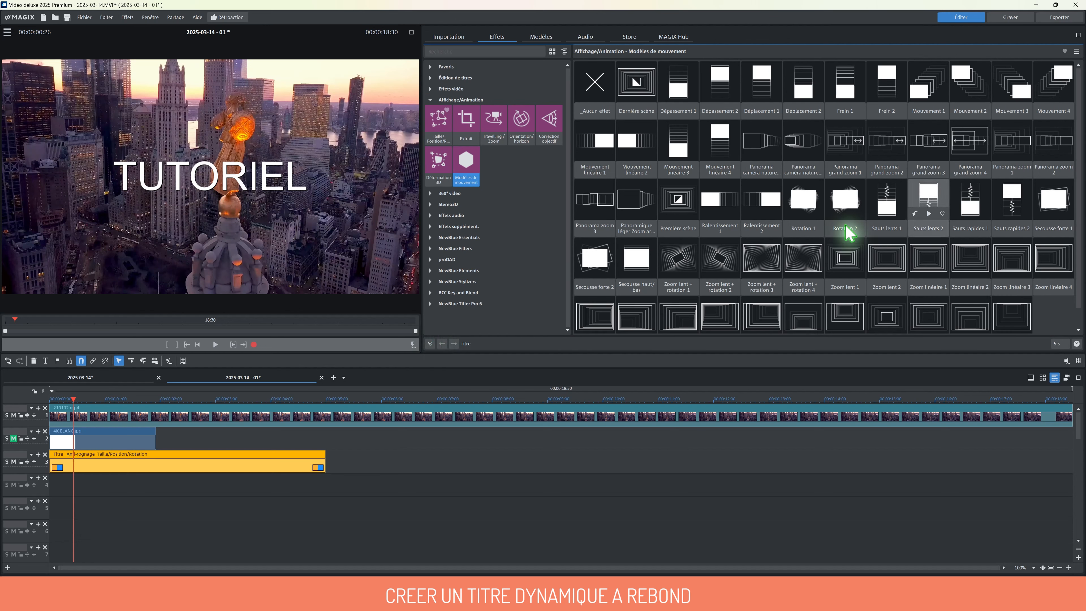
{"action": "left_click", "coordinate": [888, 213]}
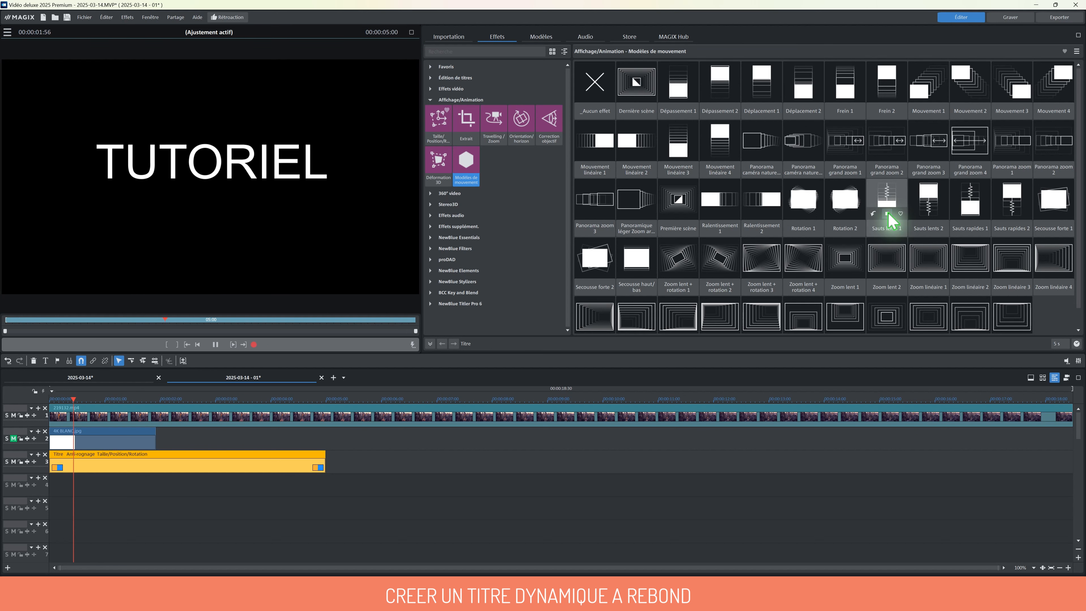
{"action": "left_click_drag", "start_coordinate": [888, 216], "coordinate": [101, 473]}
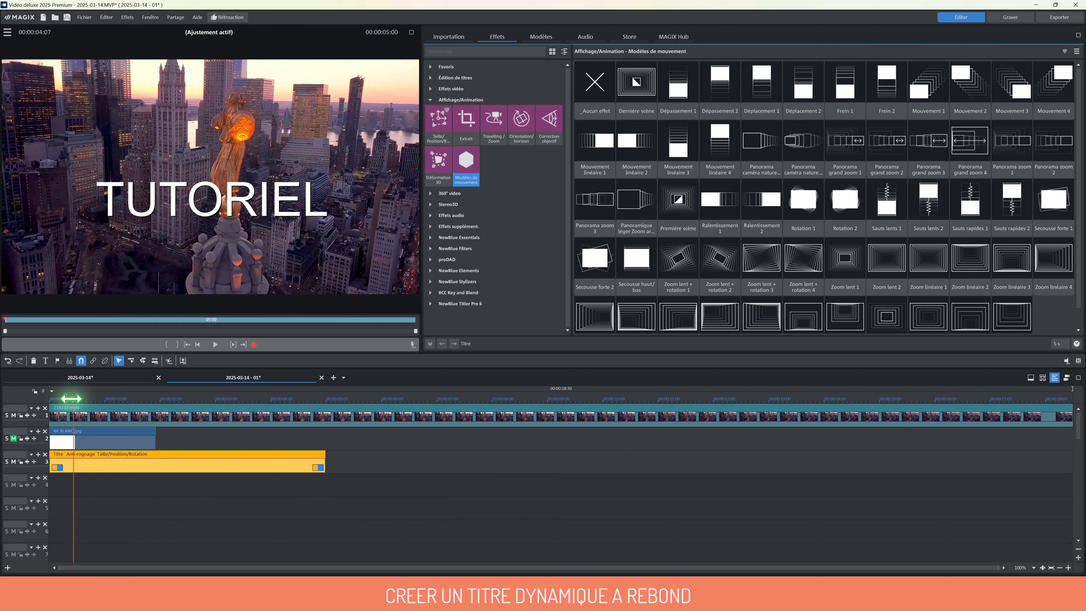
Play and scrub the TUTORIEL title's bounce from the start, and examine its Taille/Position/Rotation keyframes.
{"action": "left_click", "coordinate": [51, 399]}
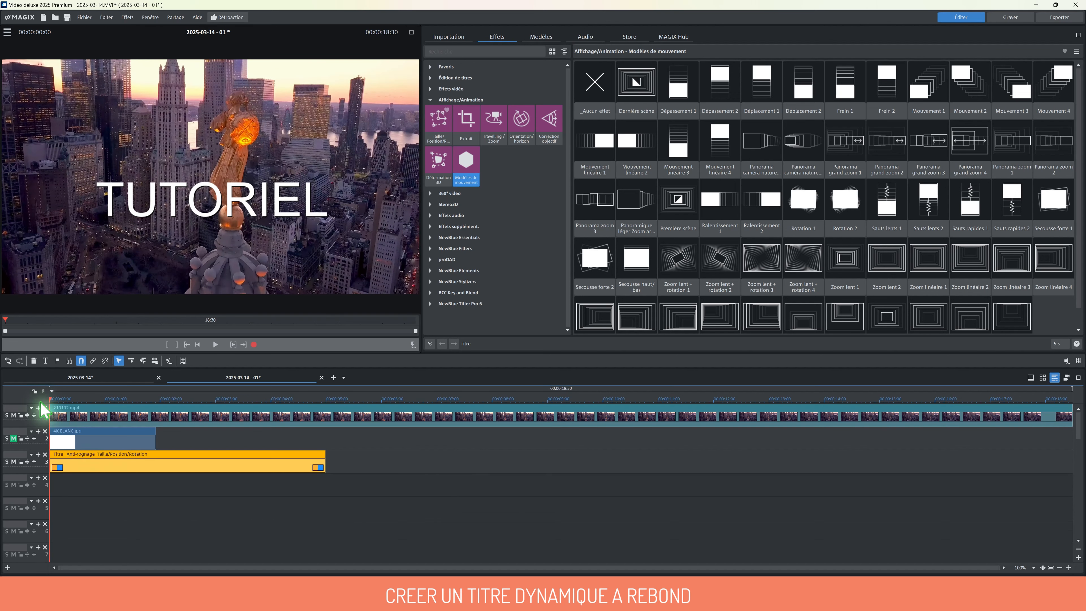
{"action": "left_click", "coordinate": [215, 344]}
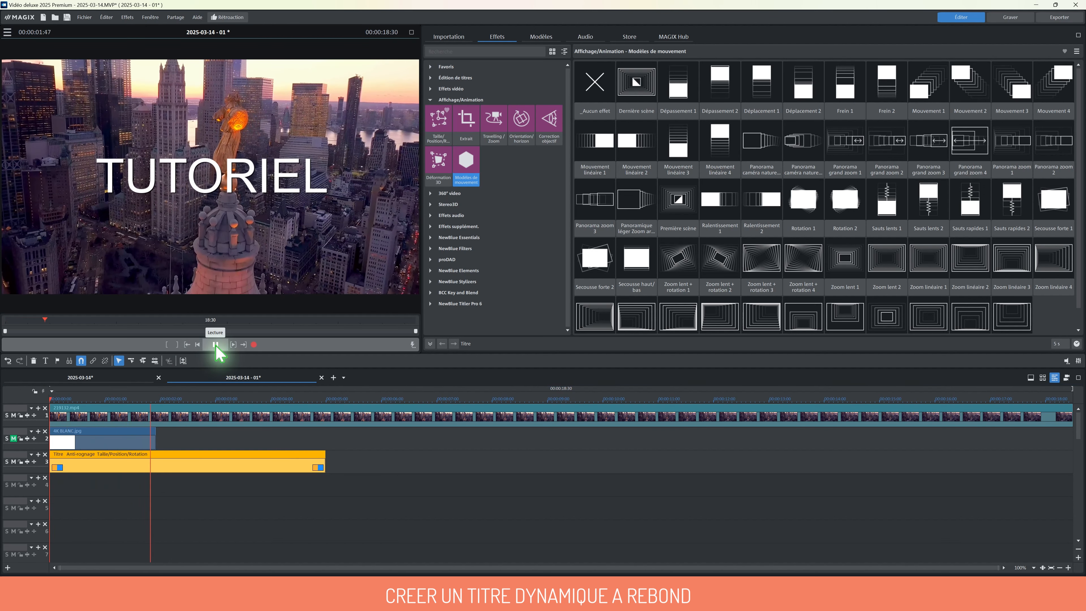
{"action": "left_click", "coordinate": [215, 345]}
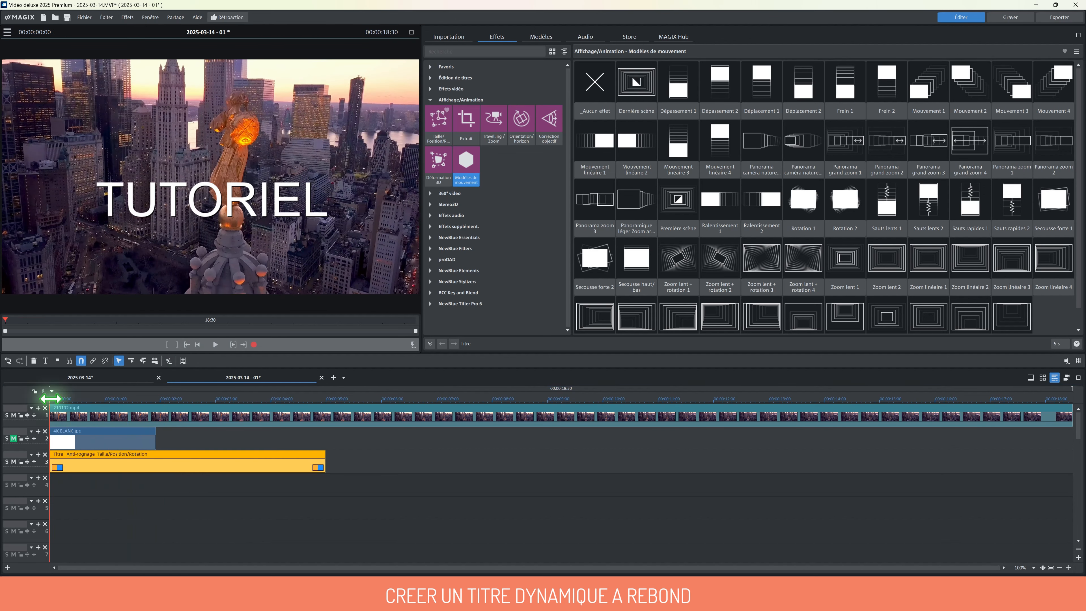
{"action": "left_click", "coordinate": [63, 398]}
{"action": "left_click_drag", "start_coordinate": [62, 399], "coordinate": [135, 392]}
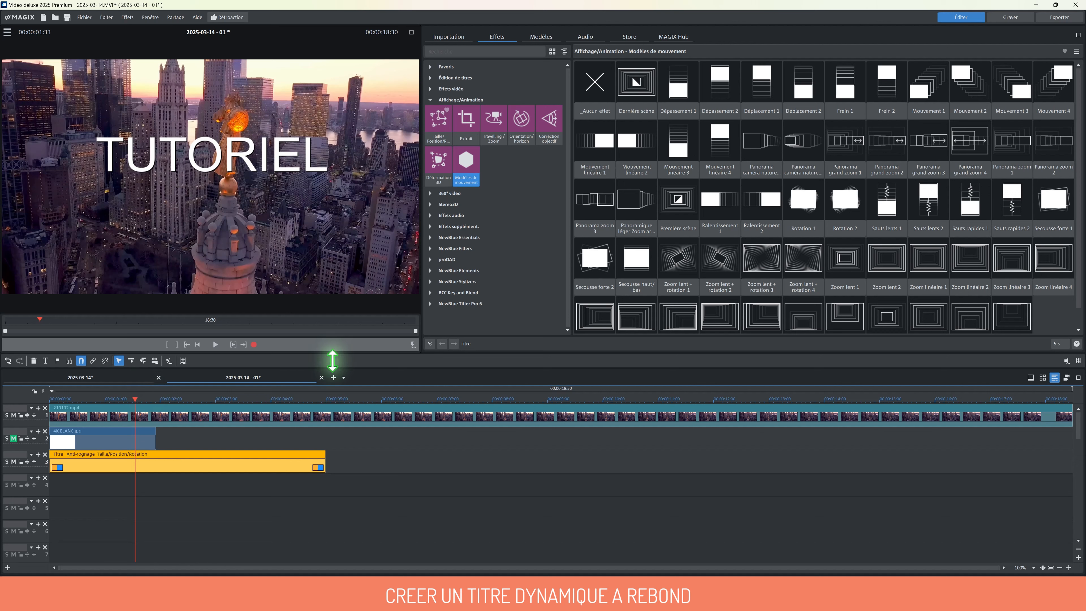
{"action": "left_click", "coordinate": [431, 344]}
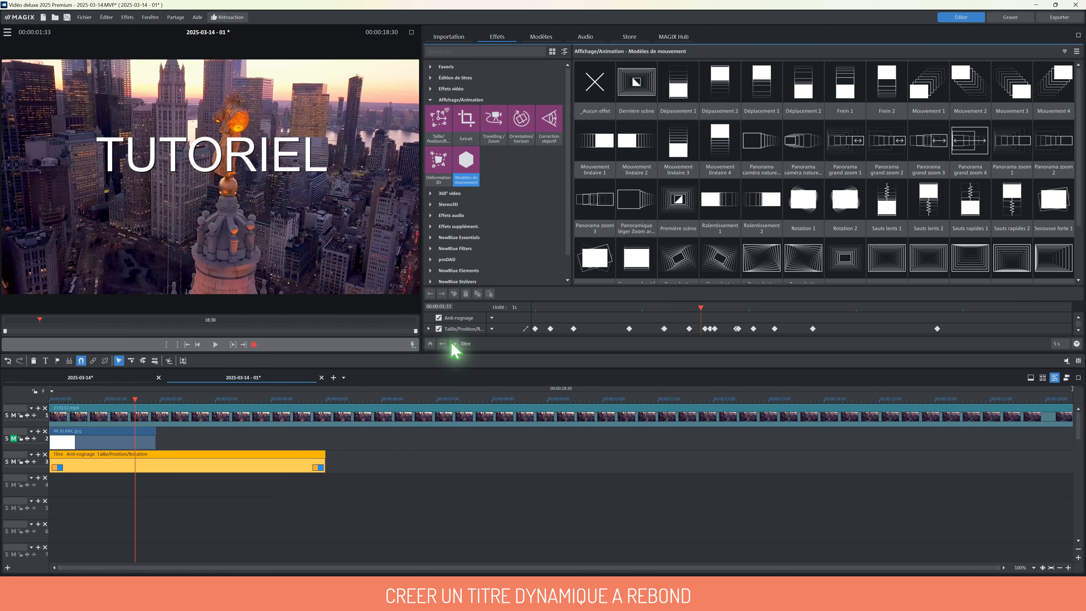
{"action": "left_click_drag", "start_coordinate": [712, 307], "coordinate": [518, 337]}
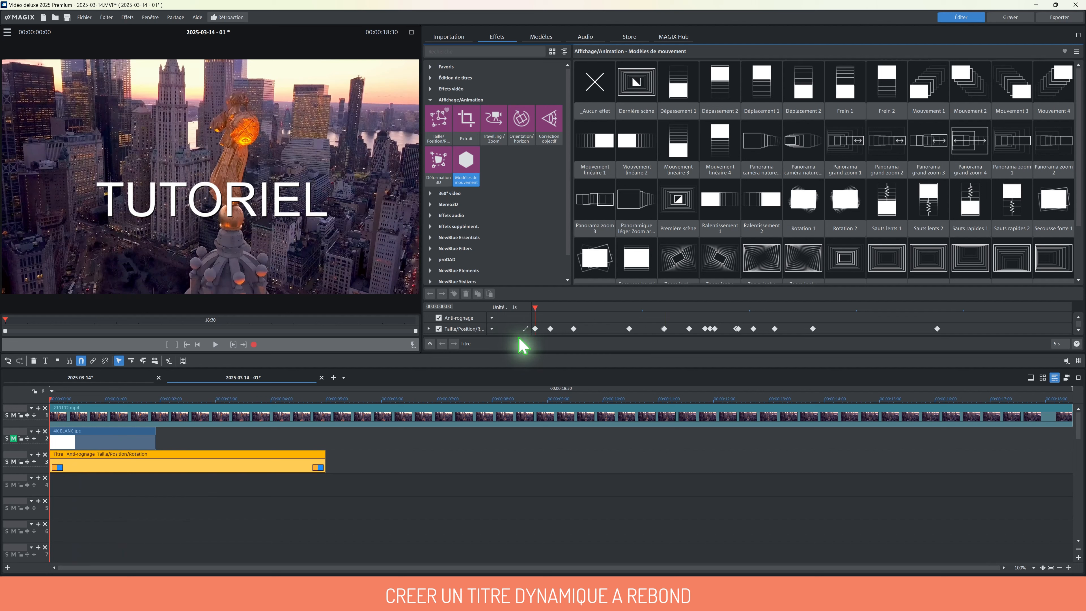
Unmute track 2 and apply the Taille/Position/Rotation effect to 4K BLANC.jpg at the start of the movie.
{"action": "left_click", "coordinate": [13, 439]}
{"action": "left_click", "coordinate": [152, 443]}
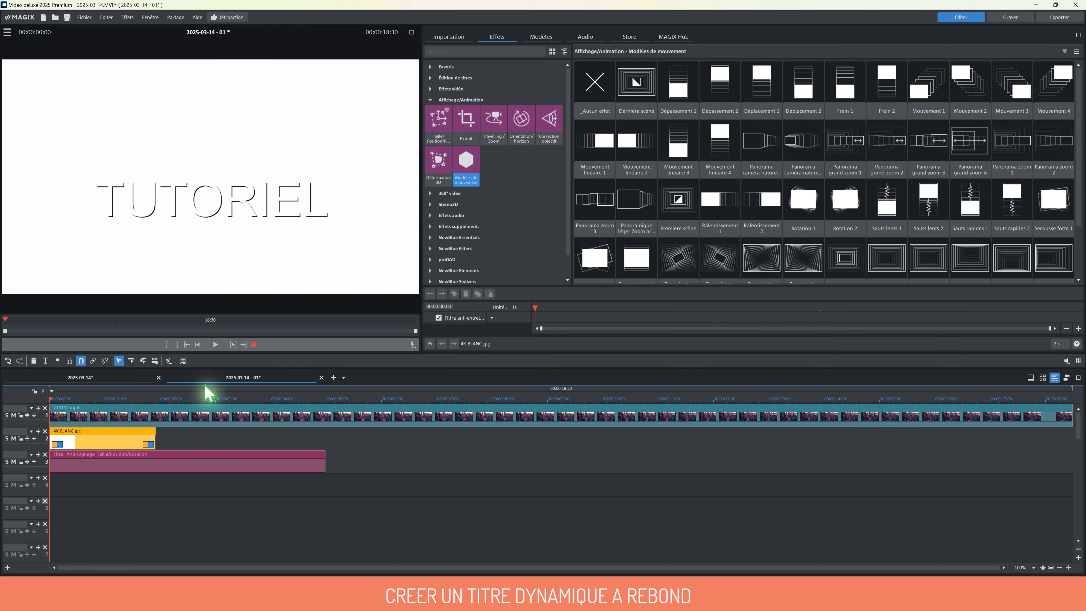
{"action": "left_click", "coordinate": [443, 128]}
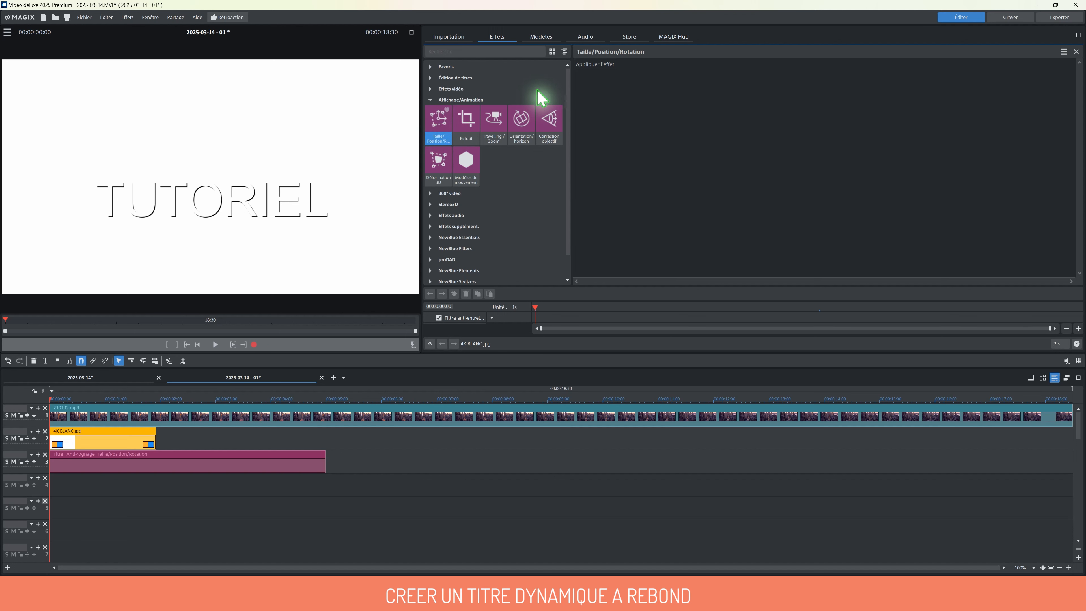
{"action": "left_click", "coordinate": [594, 65]}
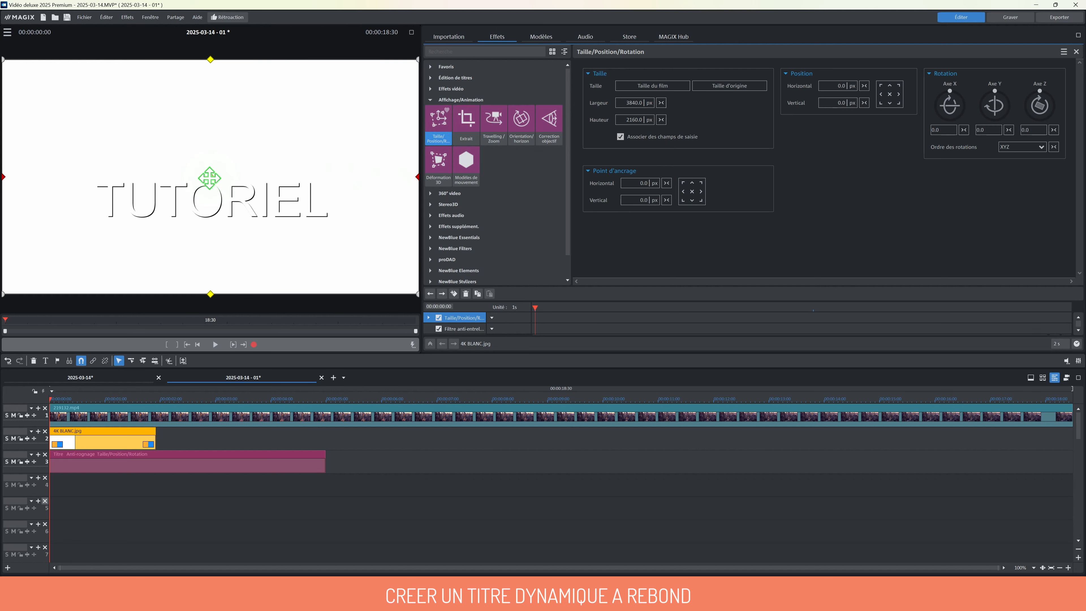
Move the white image's anchor point to its bottom edge, unlink its width and height, and reduce the height to about 1038 px.
{"action": "left_click_drag", "start_coordinate": [209, 178], "coordinate": [209, 293]}
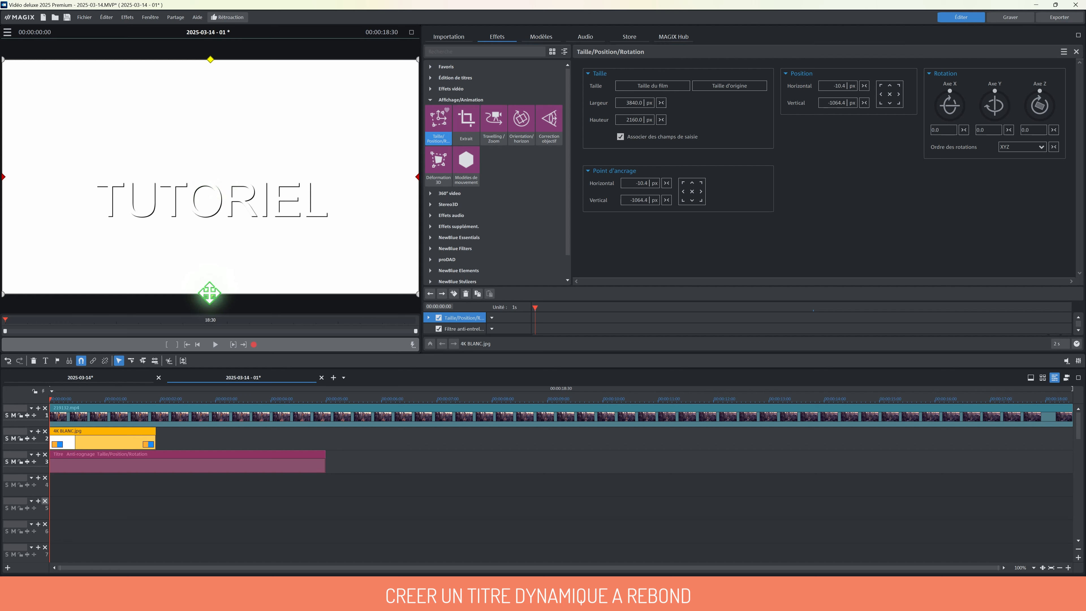
{"action": "left_click", "coordinate": [620, 137]}
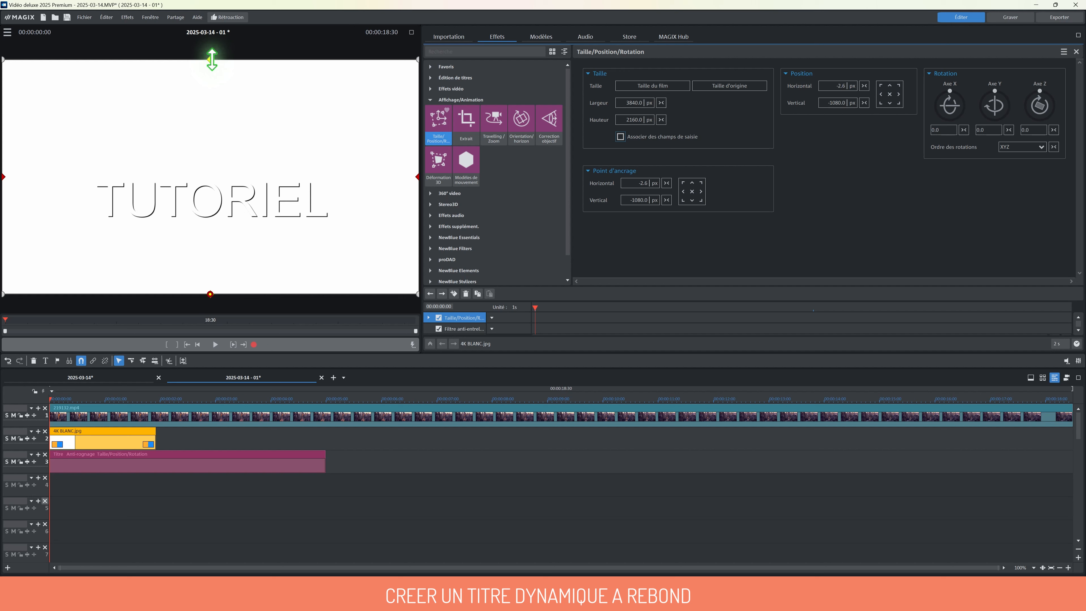
{"action": "left_click_drag", "start_coordinate": [212, 60], "coordinate": [222, 182]}
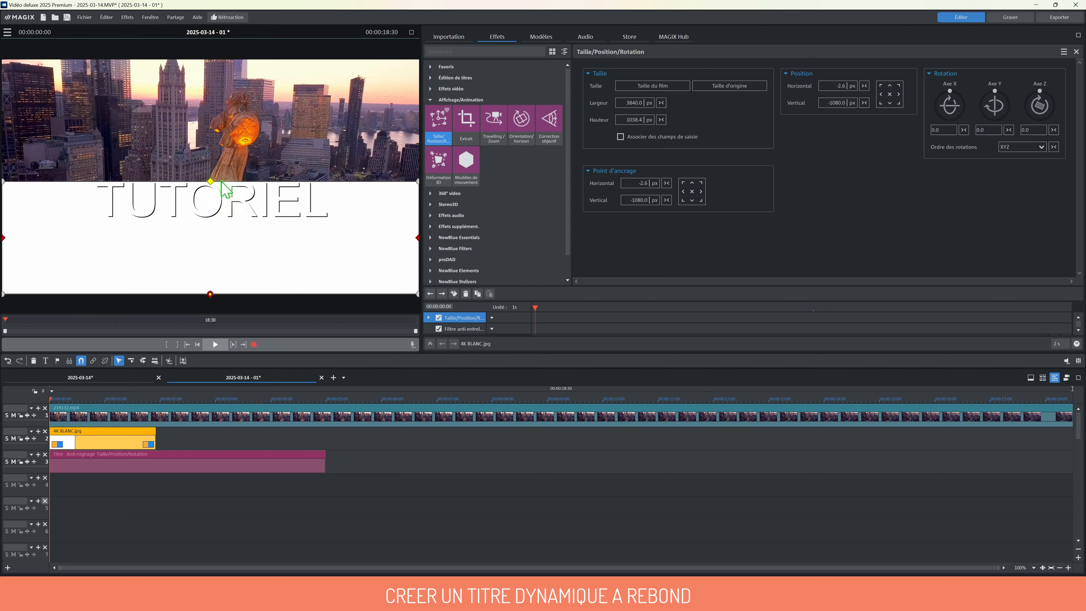
Show the jog wheel and shuttle controls and trim the end of 4K BLANC.jpg to 00:00:00:54.
{"action": "left_click_drag", "start_coordinate": [49, 402], "coordinate": [89, 405]}
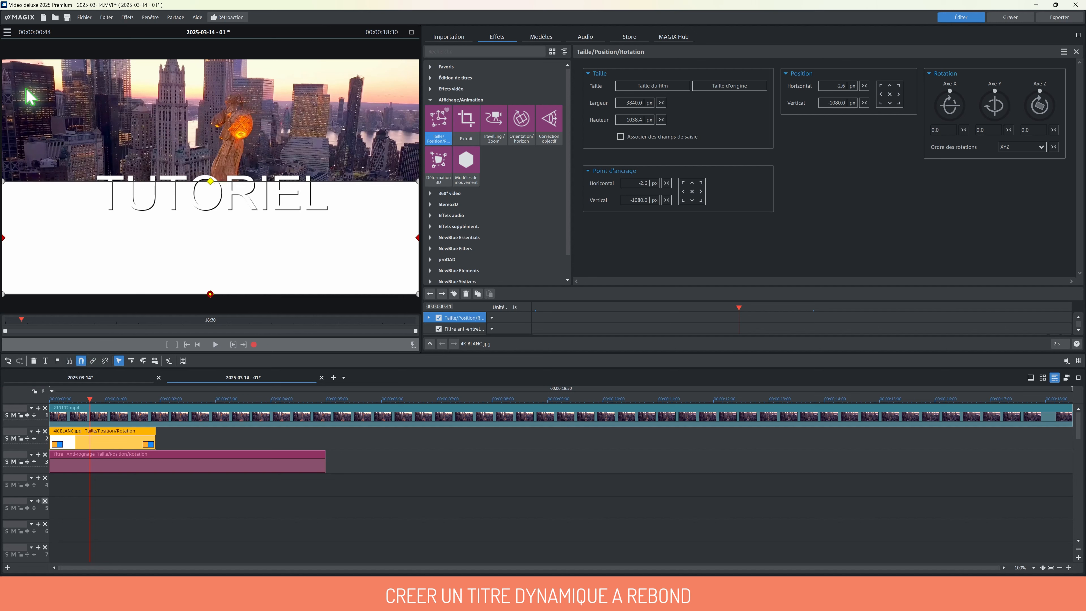
{"action": "left_click", "coordinate": [8, 34]}
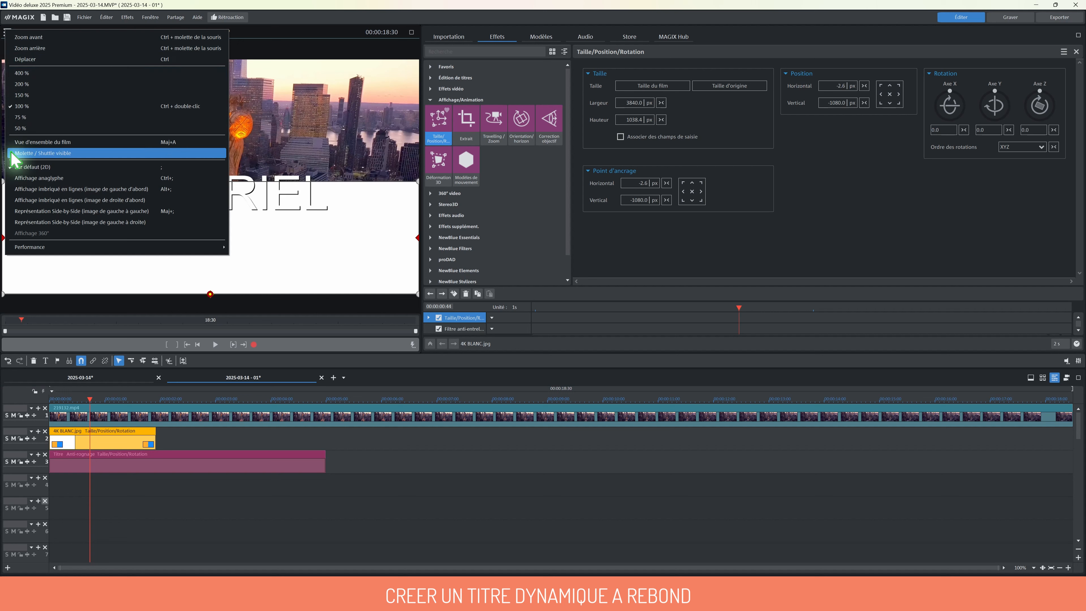
{"action": "left_click", "coordinate": [26, 154]}
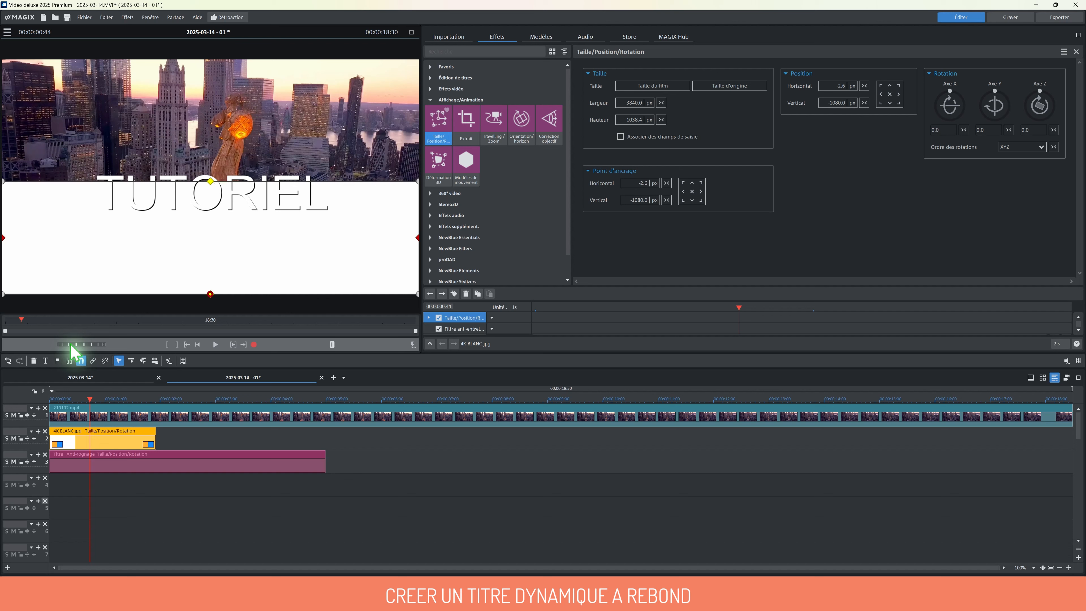
{"action": "left_click_drag", "start_coordinate": [71, 345], "coordinate": [115, 350]}
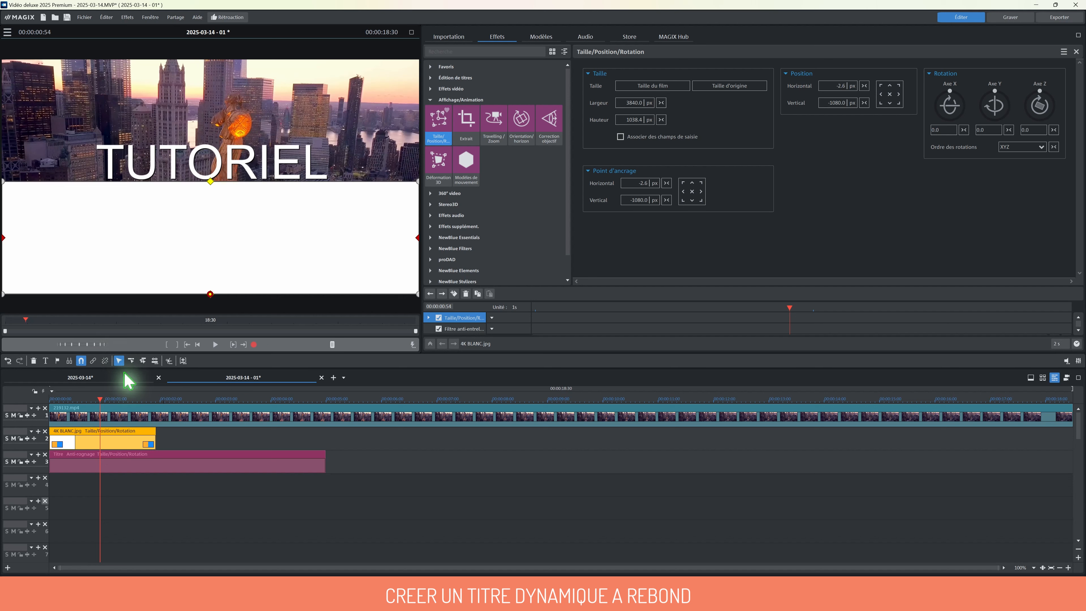
{"action": "left_click_drag", "start_coordinate": [154, 439], "coordinate": [99, 438]}
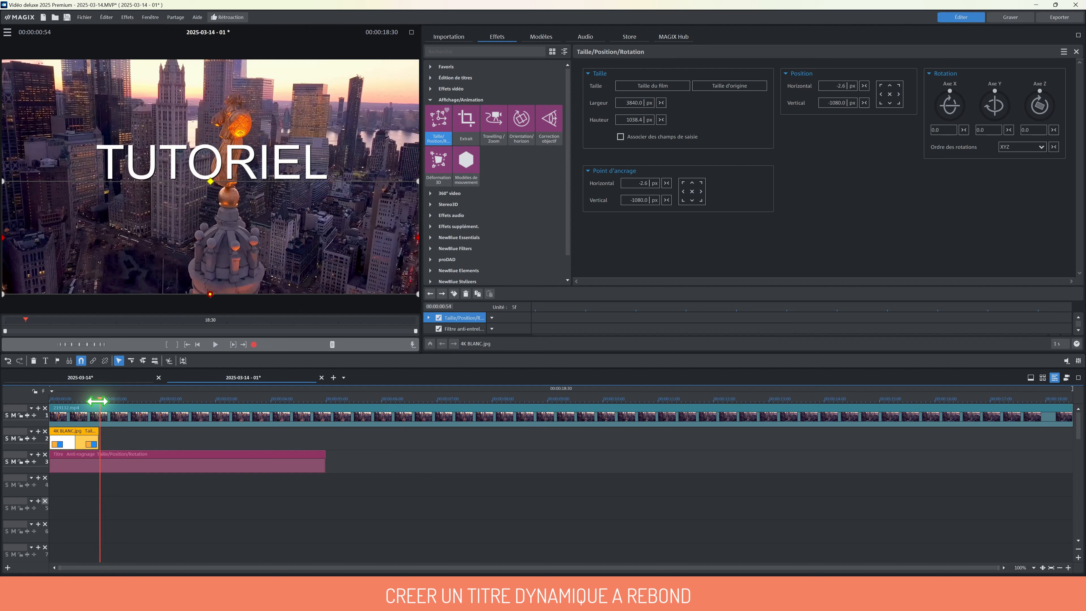
Apply the chroma key effect (Incrustation en chrominance) to 4K BLANC.jpg at 00:00:00:19 and activate its black-and-white mask mode.
{"action": "left_click_drag", "start_coordinate": [99, 399], "coordinate": [62, 415]}
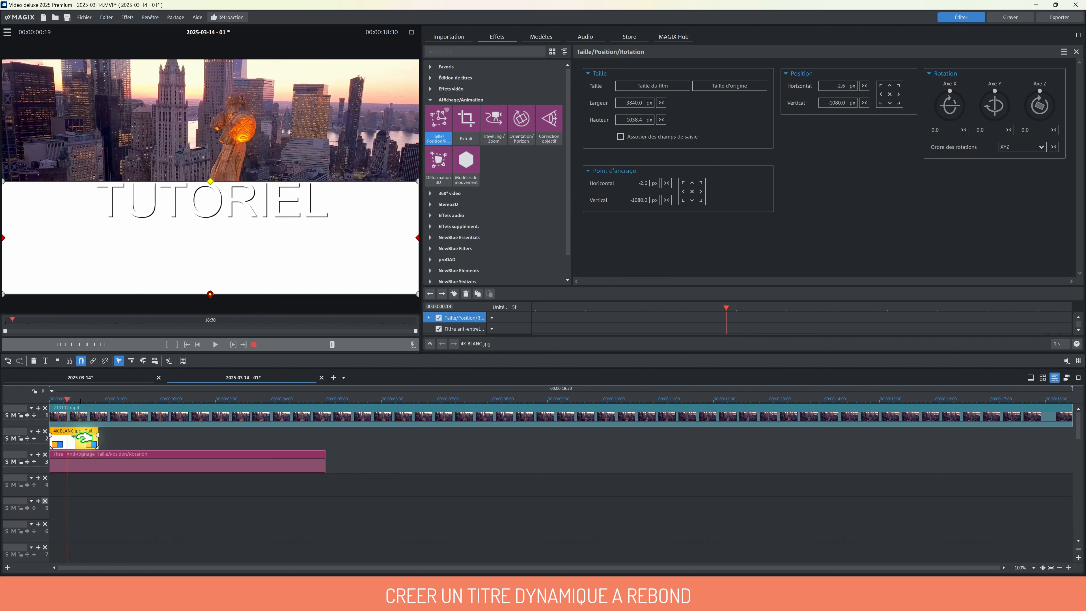
{"action": "left_click", "coordinate": [445, 99]}
{"action": "left_click", "coordinate": [452, 89]}
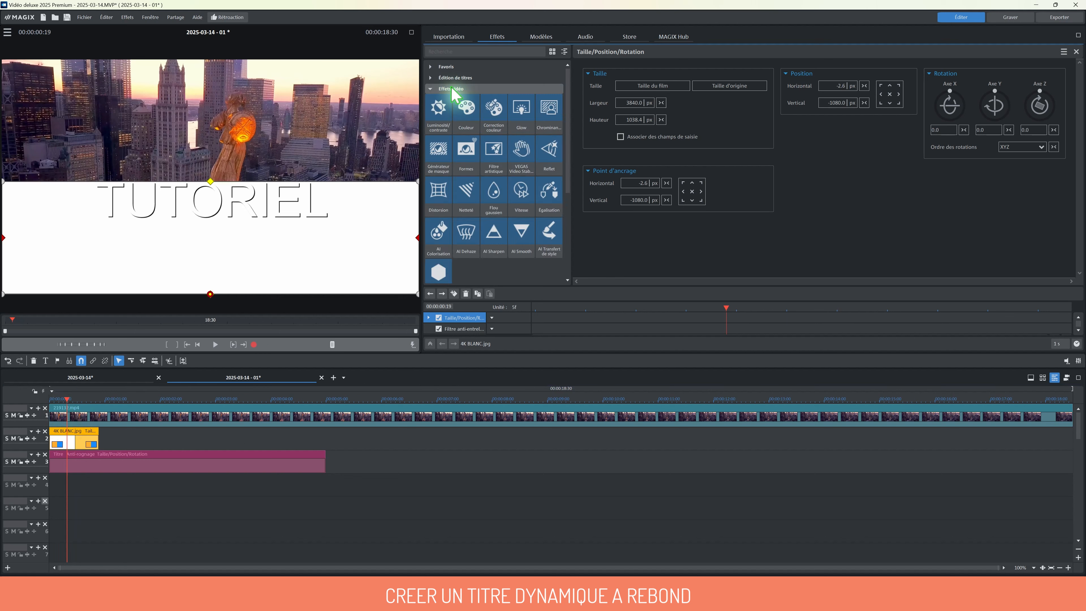
{"action": "left_click_drag", "start_coordinate": [548, 122], "coordinate": [86, 435]}
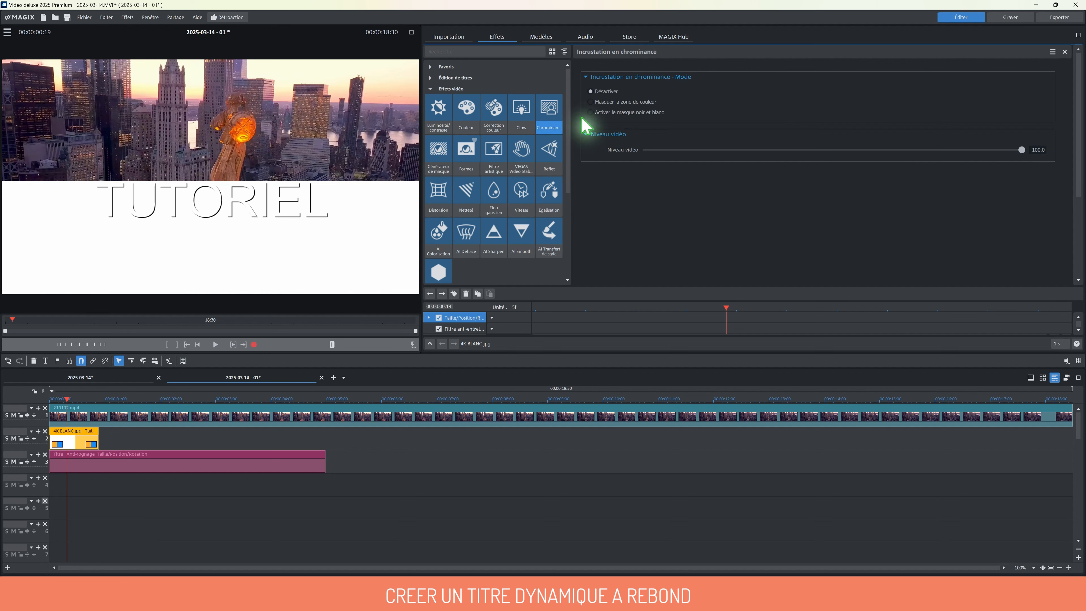
{"action": "left_click", "coordinate": [591, 112]}
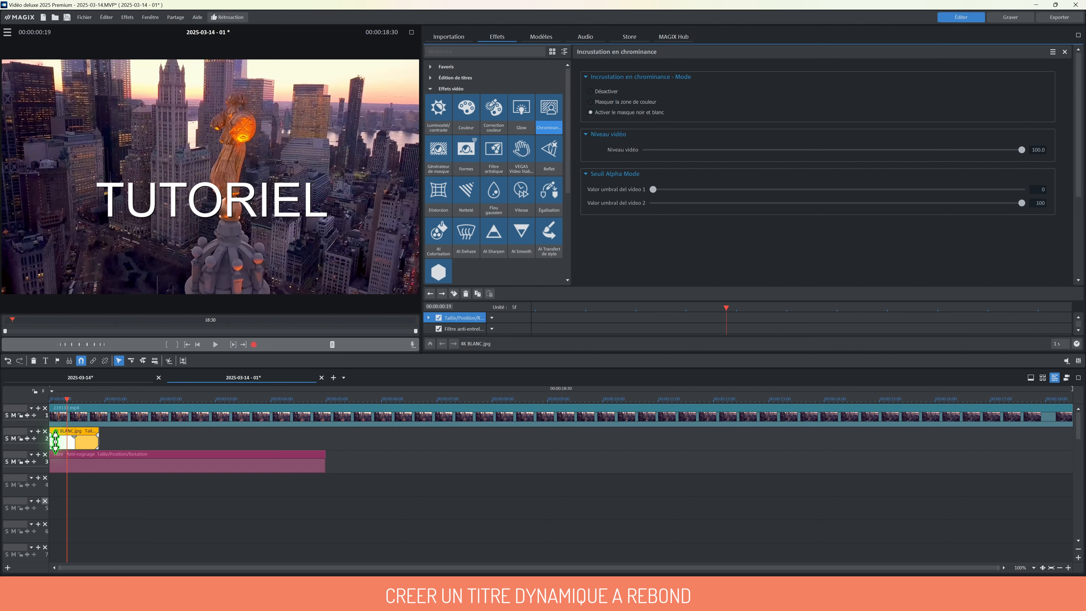
Play the masked TUTORIEL title from the start of the movie to check the white image's mask.
{"action": "left_click", "coordinate": [55, 441]}
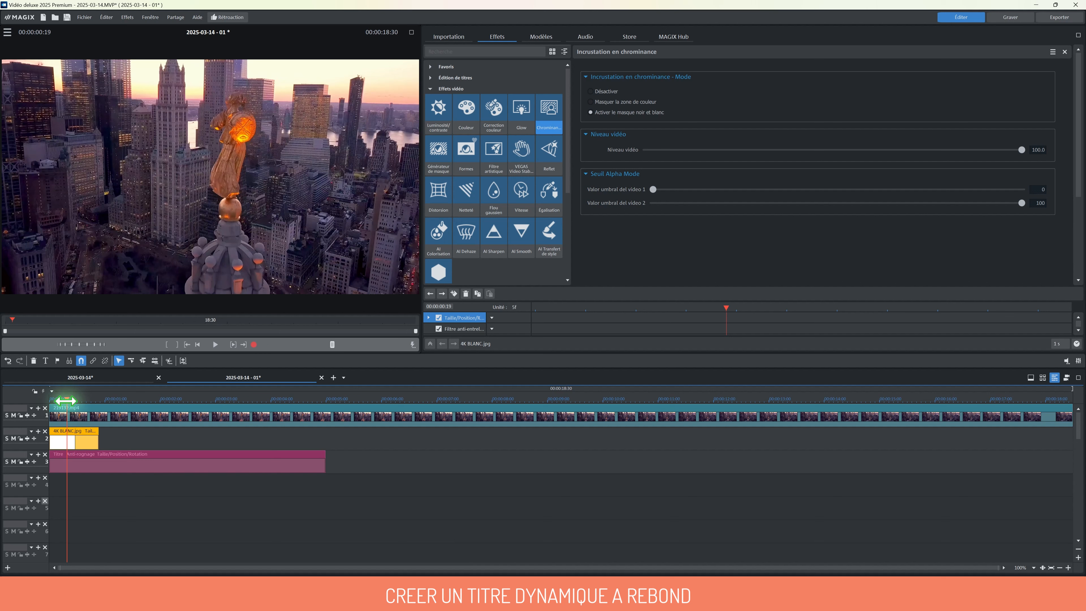
{"action": "left_click_drag", "start_coordinate": [67, 400], "coordinate": [50, 399]}
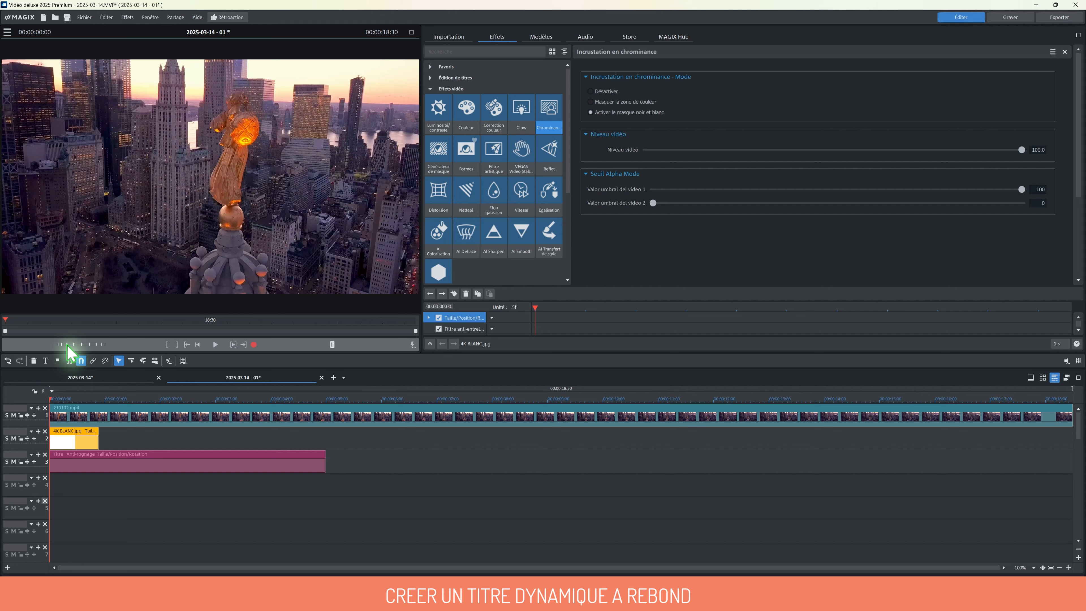
{"action": "left_click_drag", "start_coordinate": [69, 351], "coordinate": [505, 385]}
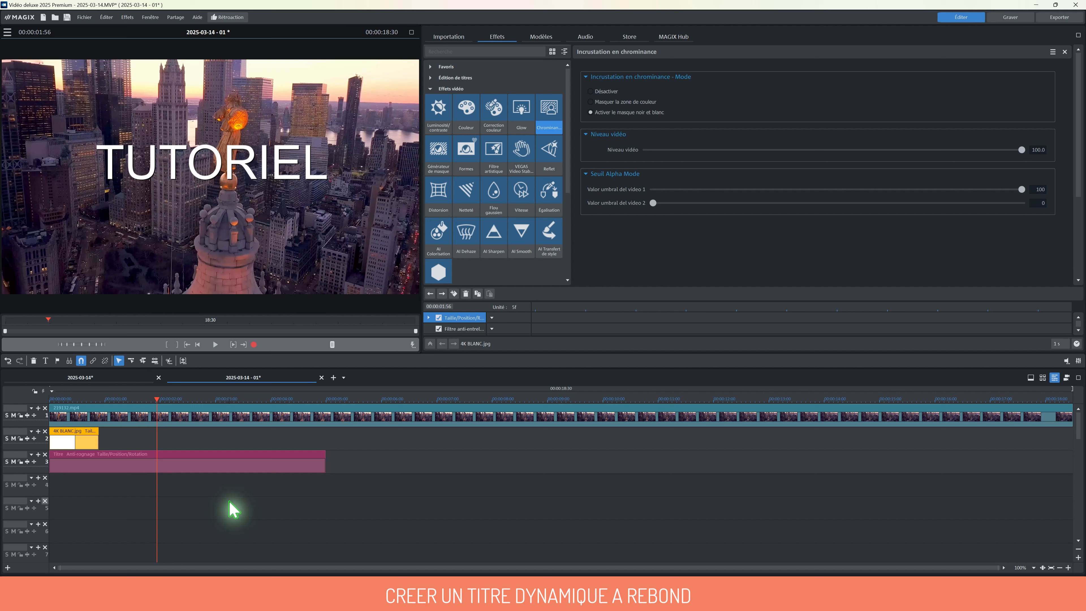
Delete the city video from track 1, move the white image and title up to tracks 1 and 2, and return to the movie's start.
{"action": "left_click", "coordinate": [256, 411]}
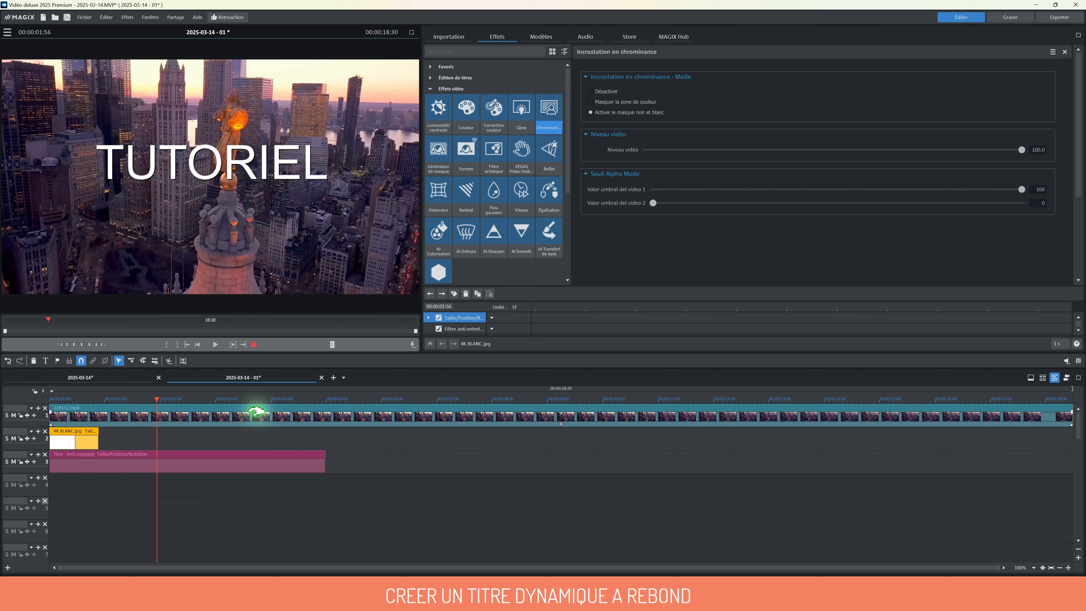
{"action": "left_click_drag", "start_coordinate": [256, 412], "coordinate": [621, 342]}
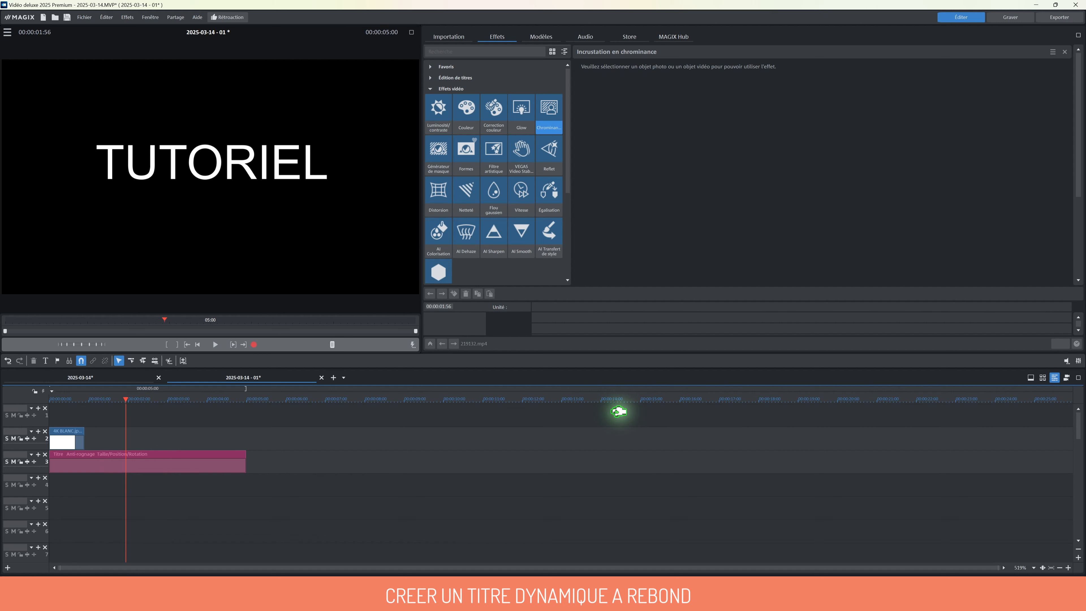
{"action": "left_click_drag", "start_coordinate": [227, 496], "coordinate": [63, 413]}
{"action": "left_click", "coordinate": [211, 480]}
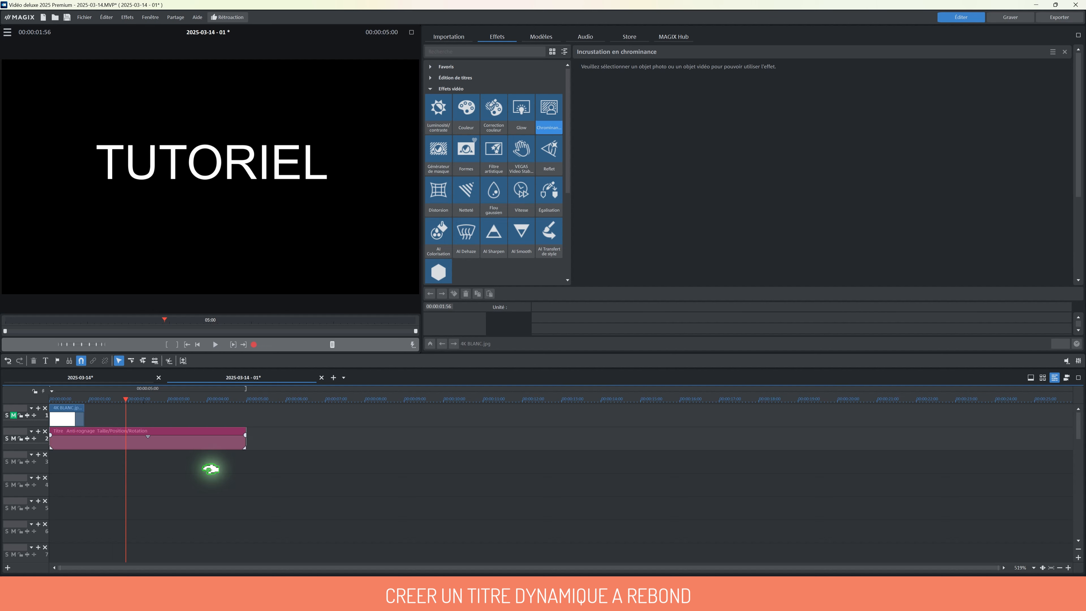
{"action": "left_click_drag", "start_coordinate": [128, 403], "coordinate": [35, 403]}
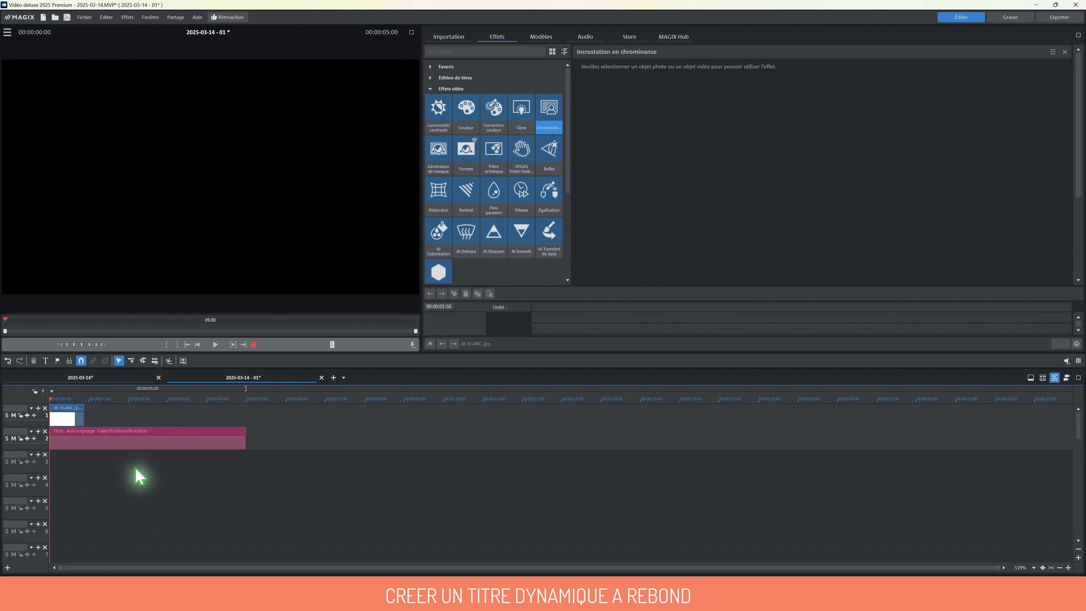
Group 4K BLANC.jpg with the TUTORIEL title and move the group down to tracks 2 and 3.
{"action": "left_click_drag", "start_coordinate": [192, 479], "coordinate": [64, 412]}
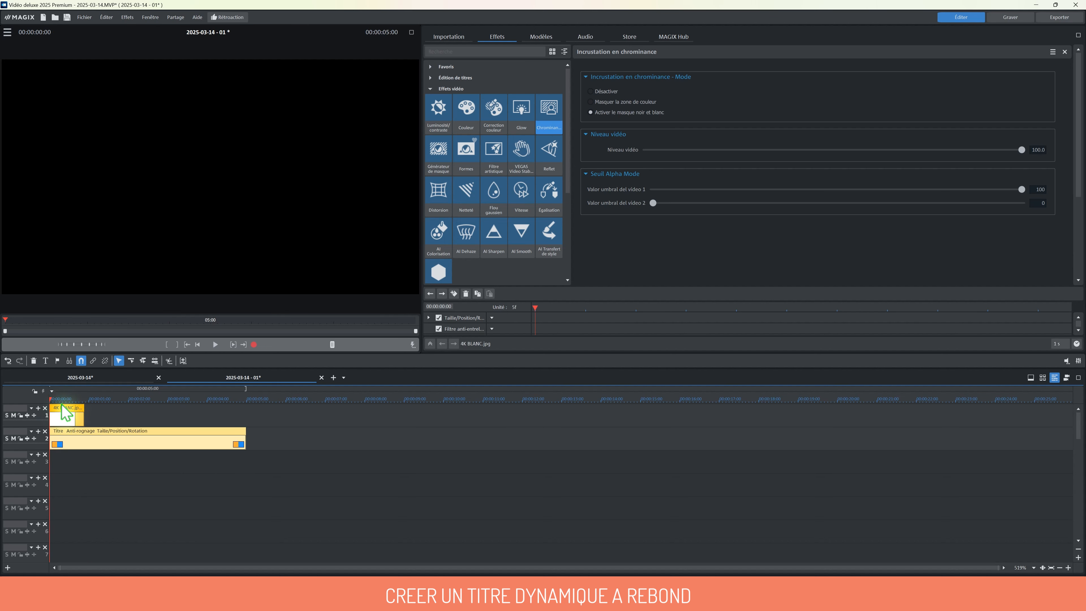
{"action": "left_click", "coordinate": [95, 364]}
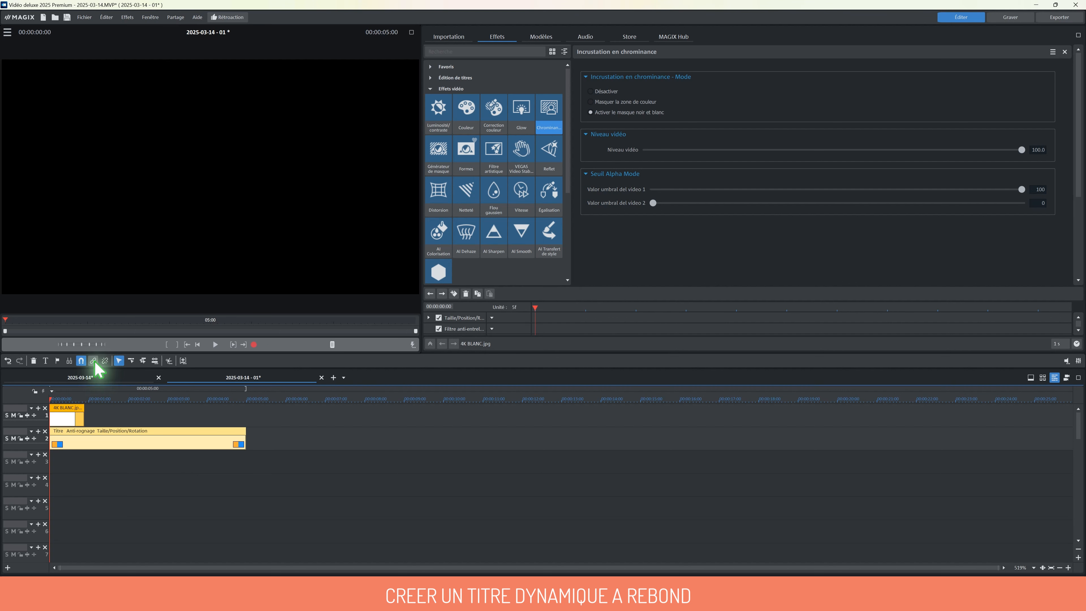
{"action": "left_click", "coordinate": [157, 466]}
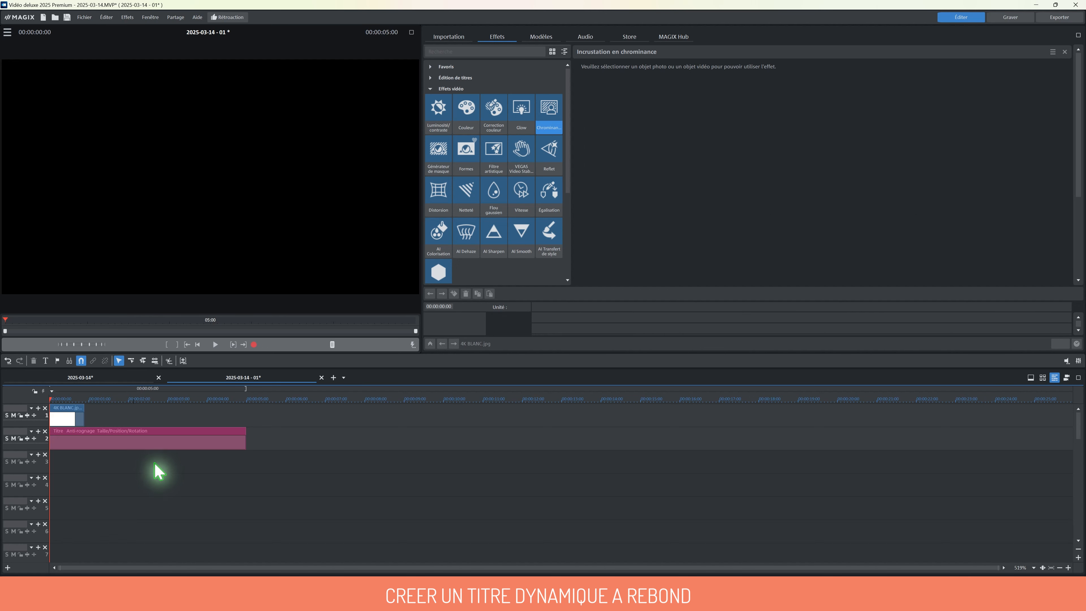
{"action": "left_click", "coordinate": [88, 414]}
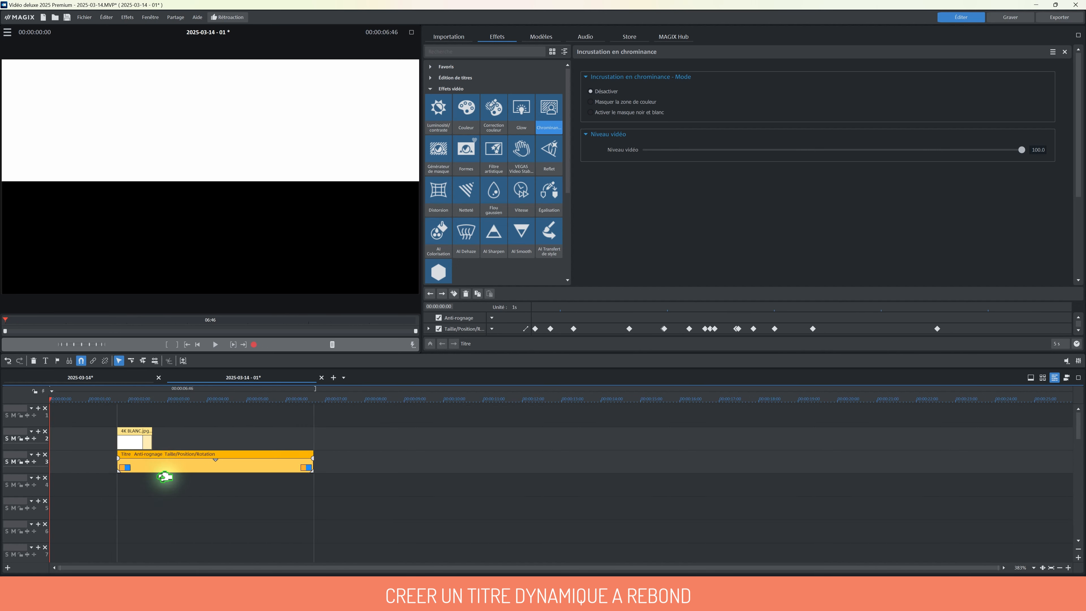